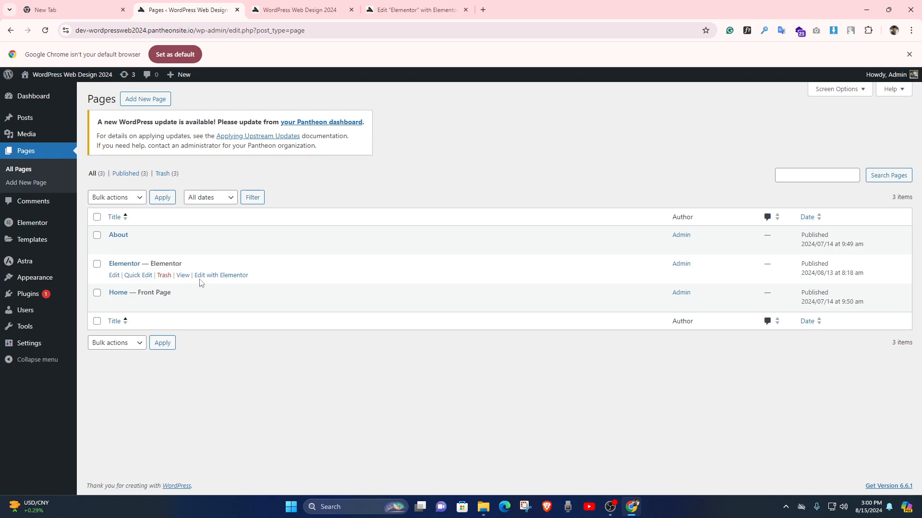
- Switch to the Elementor editor of the "Elementor" page and look through the available widgets
key("ctrl+Tab")
key("ctrl+Tab")
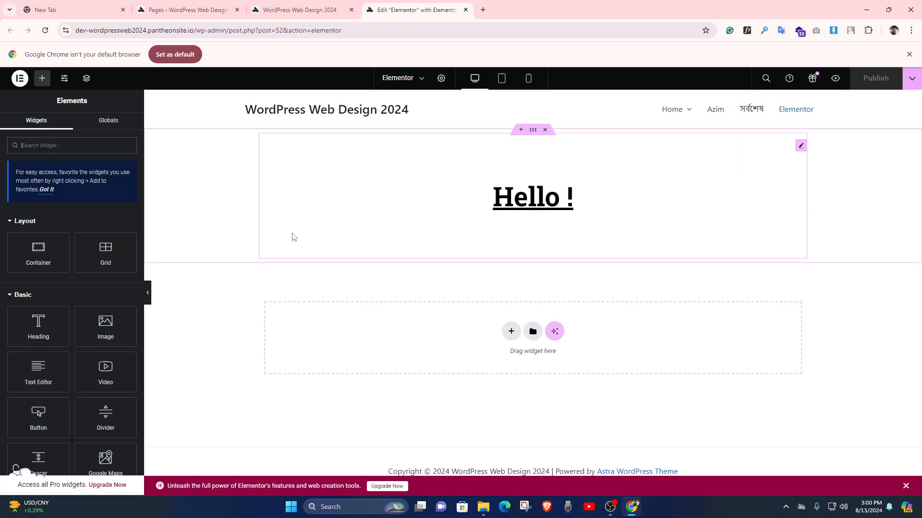
scroll(48, 336, "down", 3)
scroll(48, 336, "up", 3)
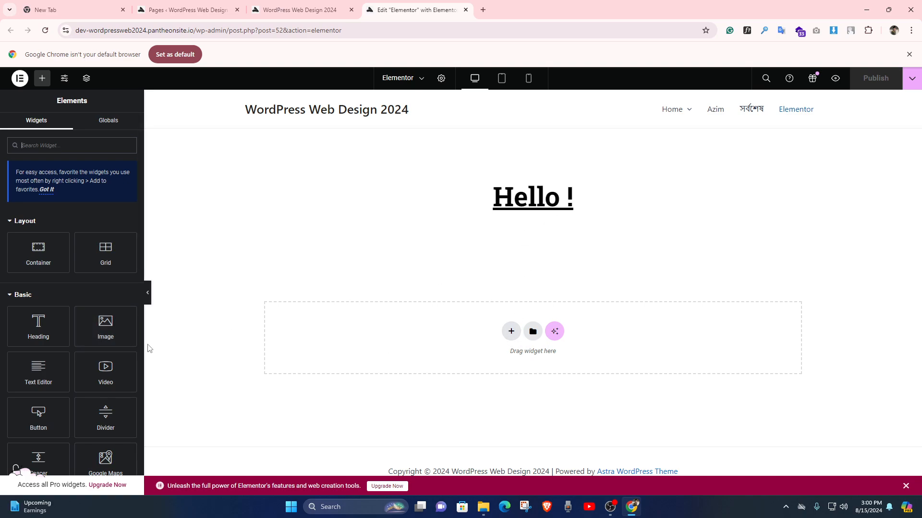
scroll(98, 392, "down", 3)
scroll(99, 392, "up", 3)
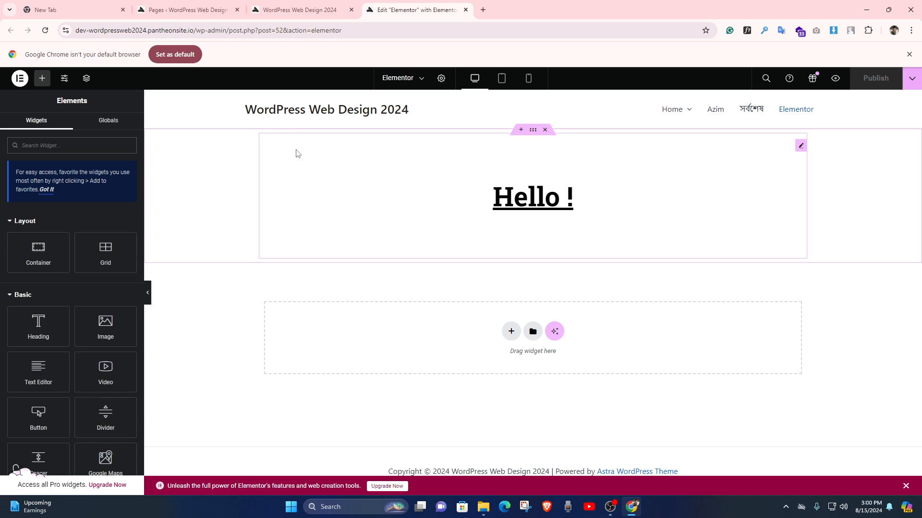
scroll(77, 374, "down", 6)
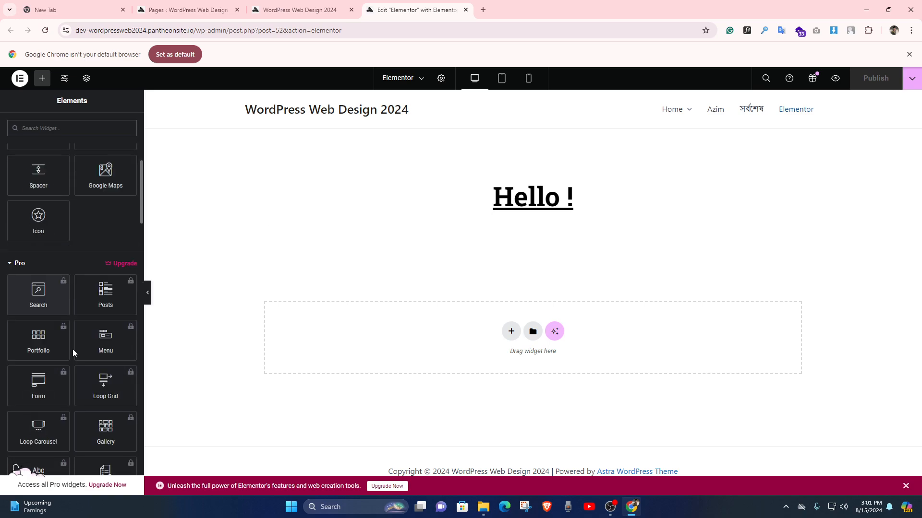
scroll(74, 351, "up", 8)
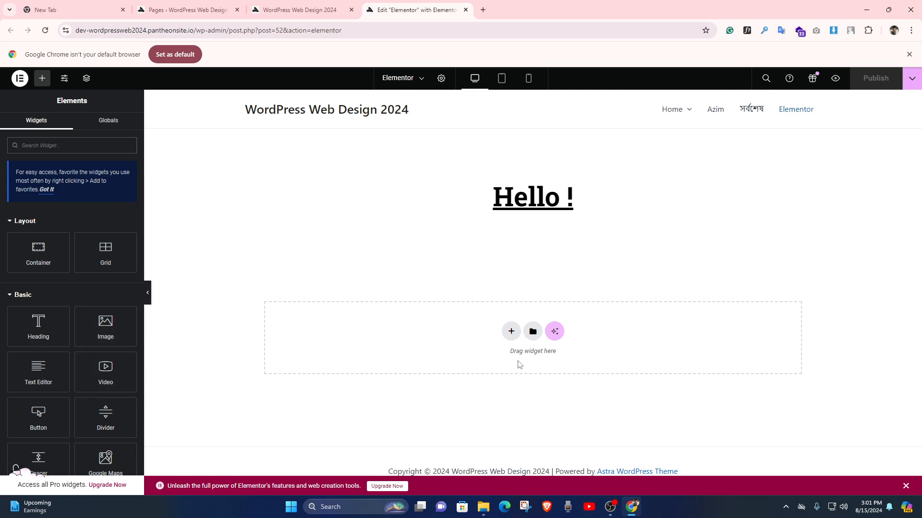
- Add a single-column container below the "Hello !" heading and place an Image widget inside it
left_click(511, 331)
left_click(485, 366)
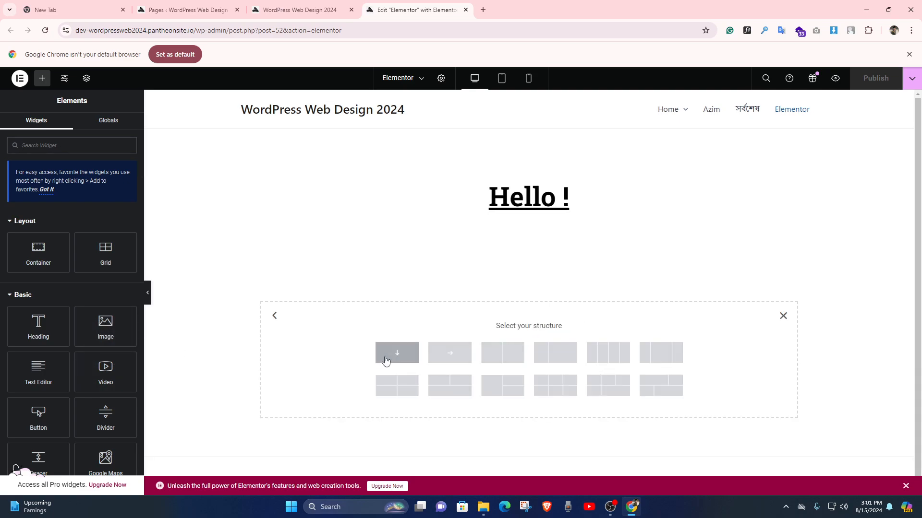
left_click(387, 360)
left_click(529, 292)
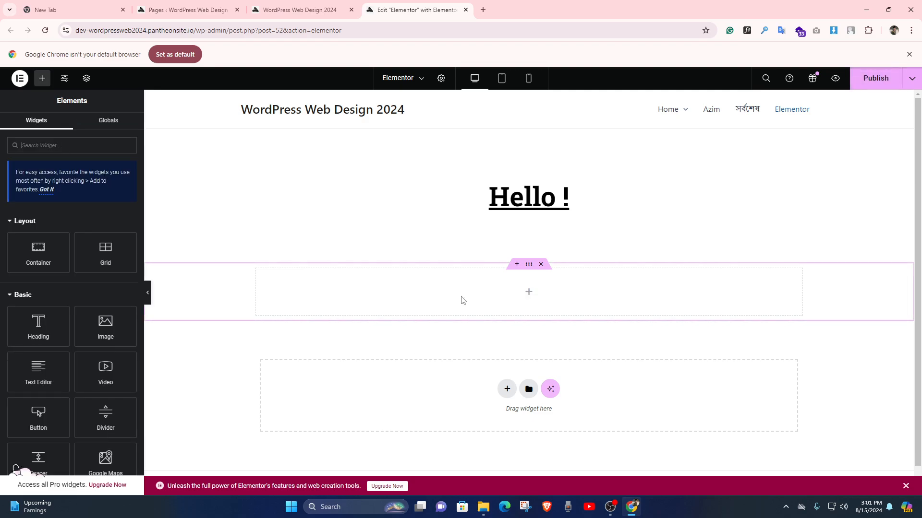
left_click_drag(105, 326, 545, 289)
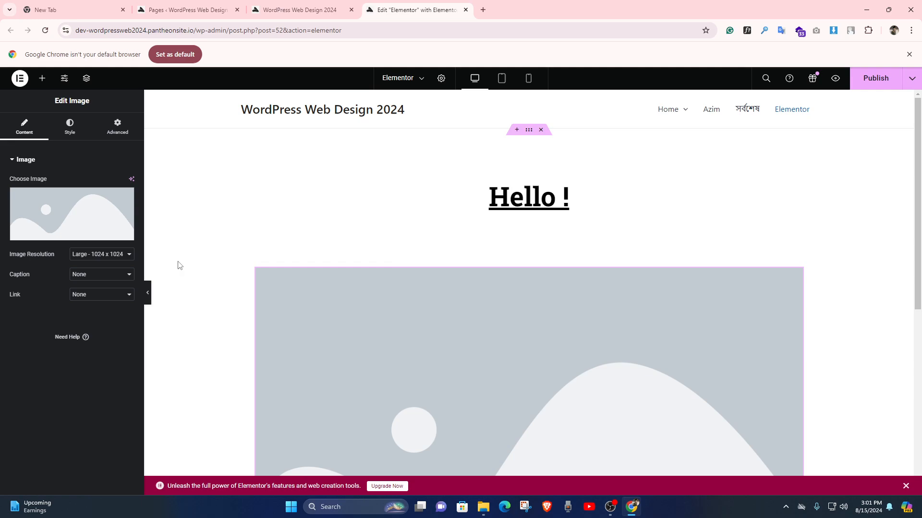
- Choose the green and black football boots picture crazycharged-2-min.webp from the media library for the Image widget
scroll(547, 264, "down", 2)
scroll(548, 266, "down", 2)
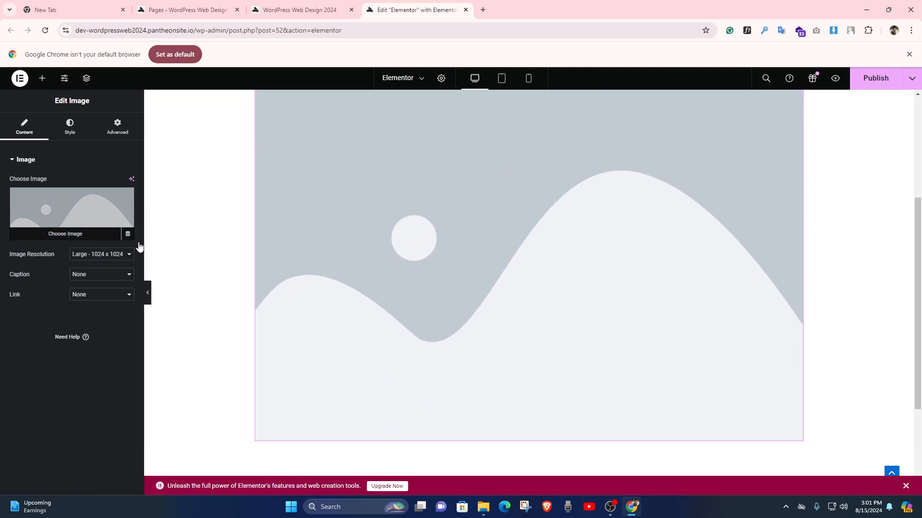
mouse_move(70, 209)
left_click(60, 213)
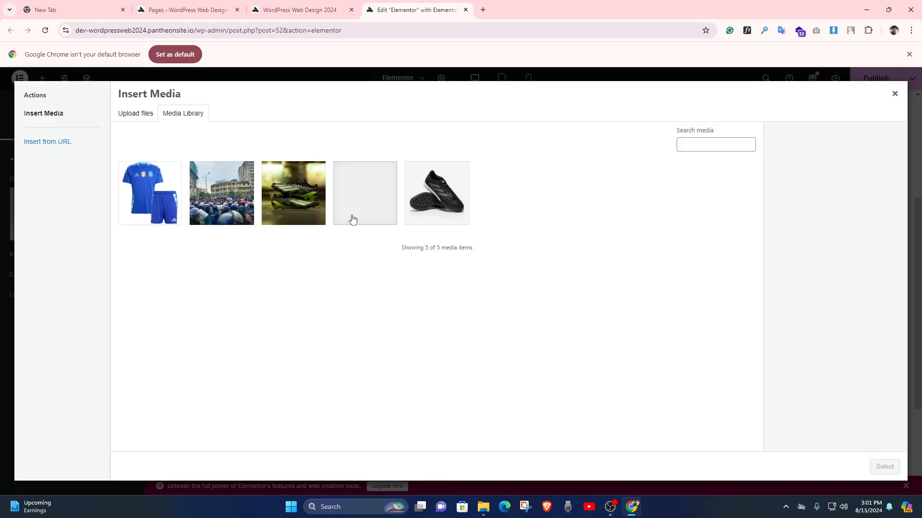
left_click(139, 115)
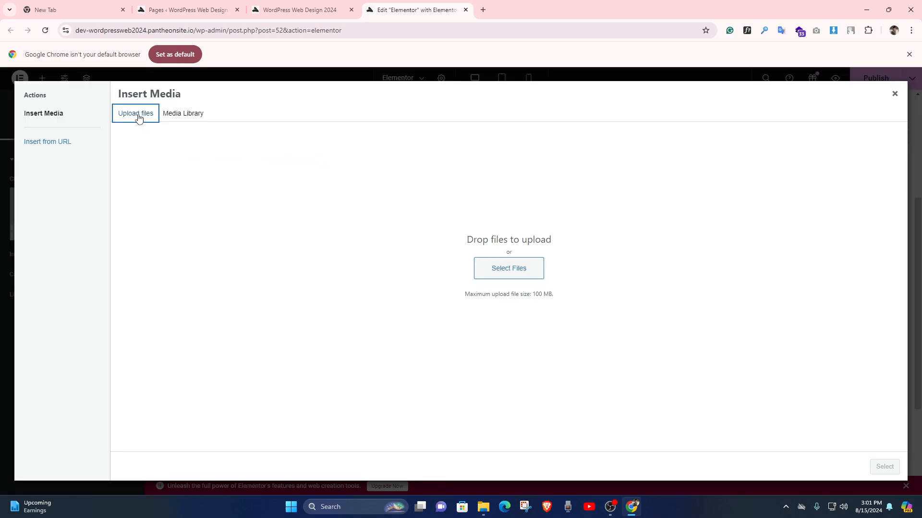
left_click(195, 119)
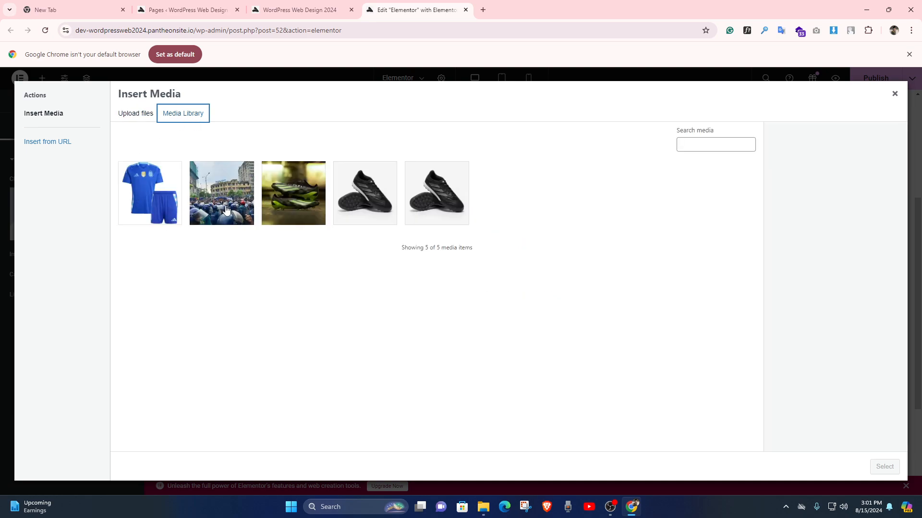
left_click(282, 204)
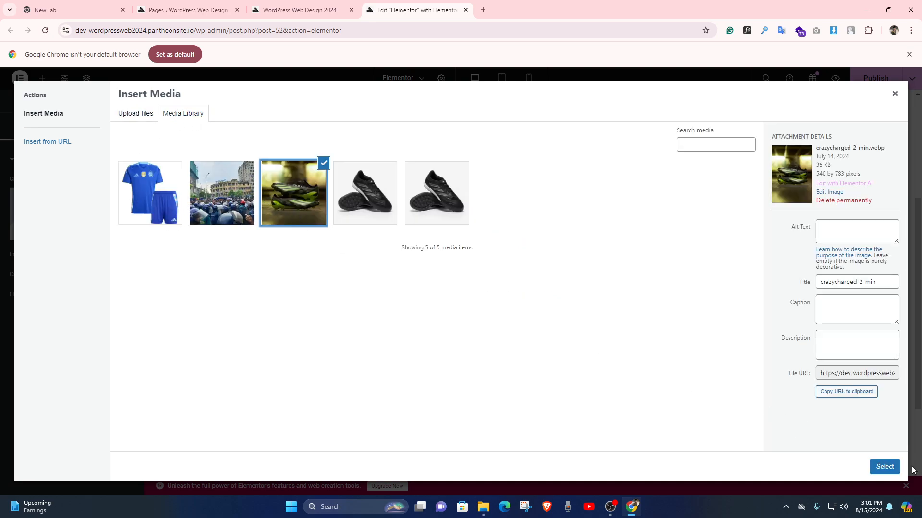
left_click(895, 472)
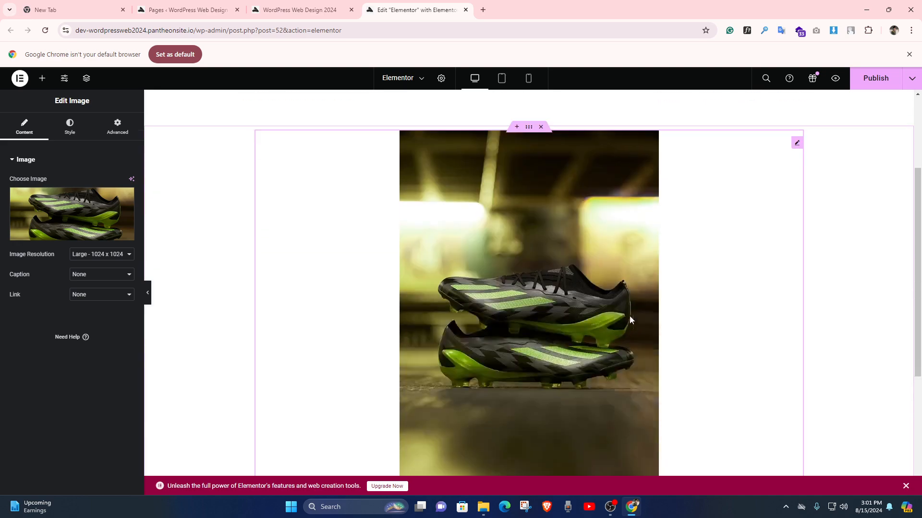
scroll(483, 293, "up", 2)
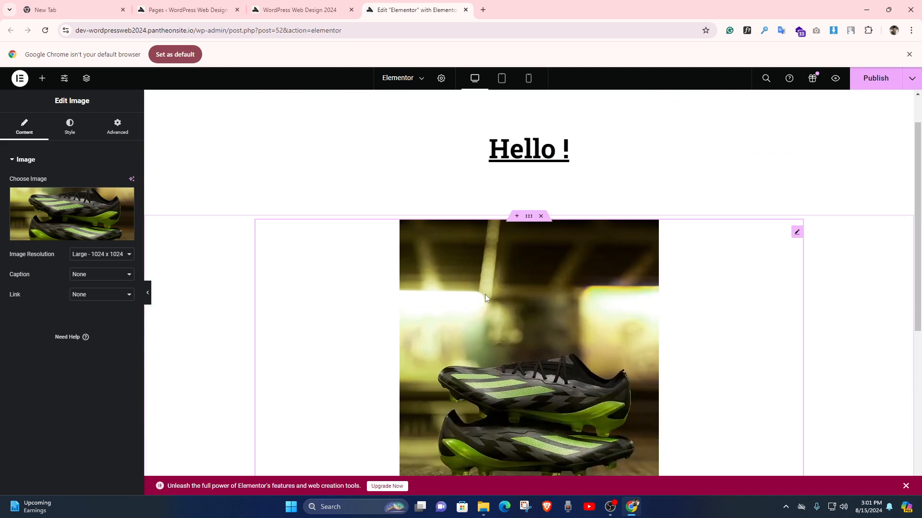
- Set the image resolution to Full and check the picture on the page
left_click(83, 258)
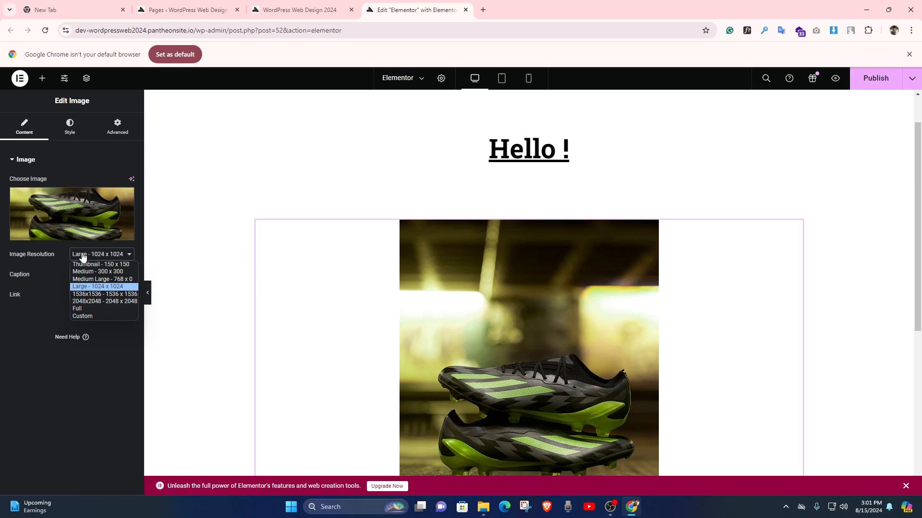
left_click(83, 310)
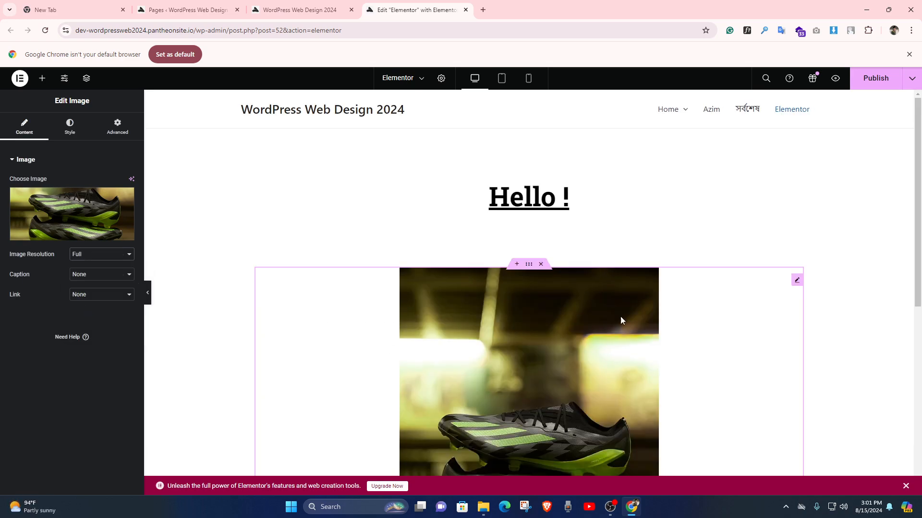
scroll(620, 302, "down", 2)
scroll(621, 297, "down", 2)
- Set the image resolution to Custom with a width and height of 500 x 500 and apply it
left_click(81, 258)
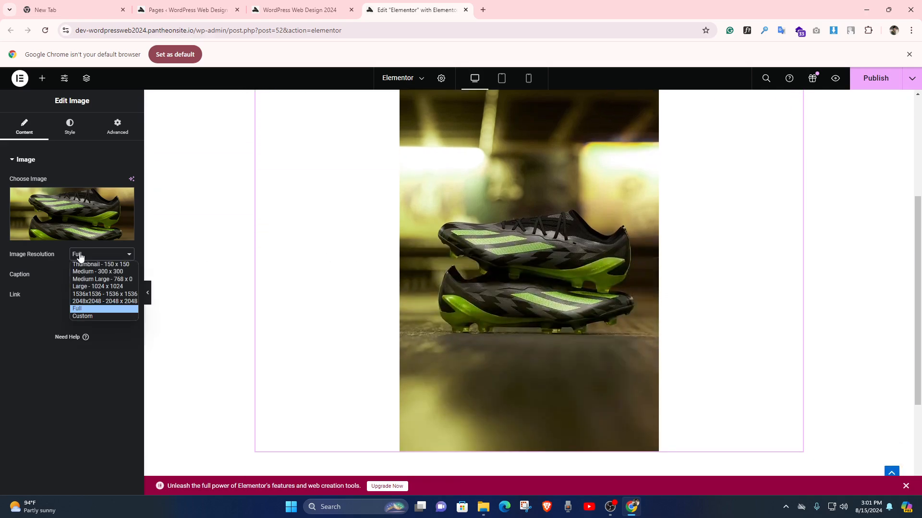
left_click(81, 317)
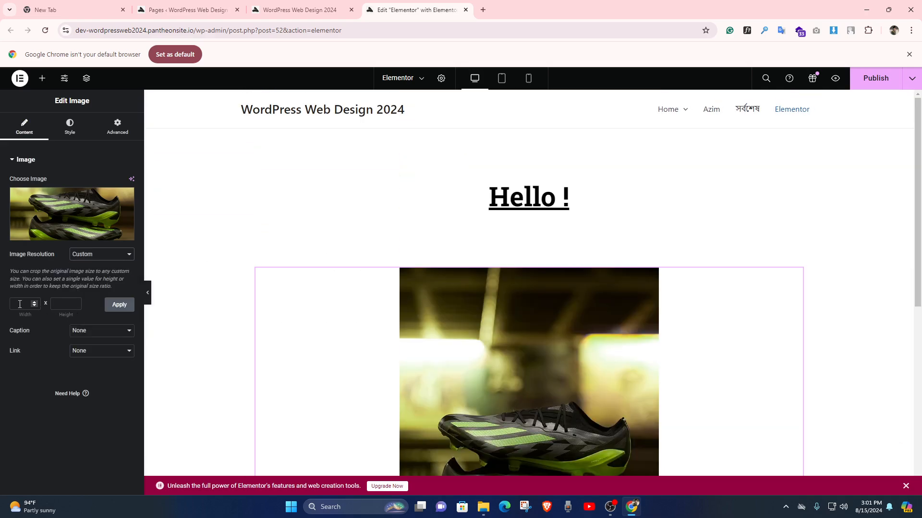
left_click(65, 307)
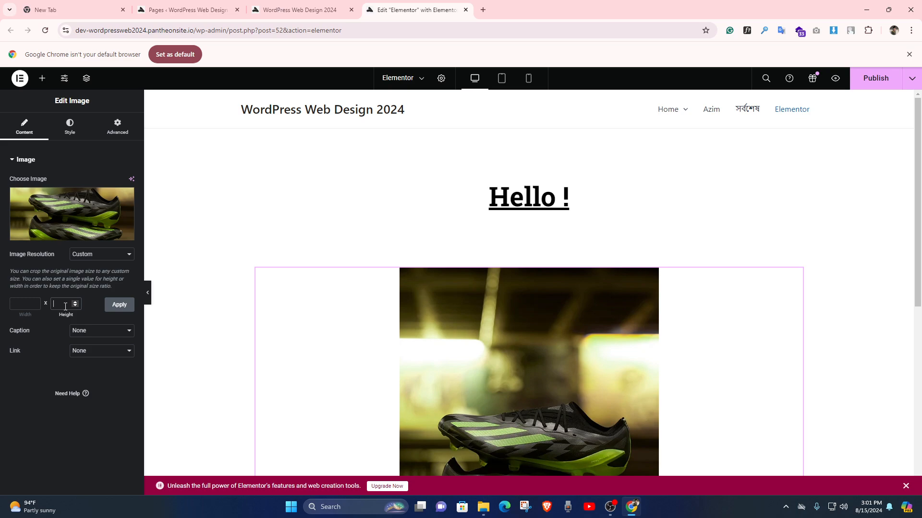
left_click(28, 304)
left_click(68, 302)
left_click(112, 305)
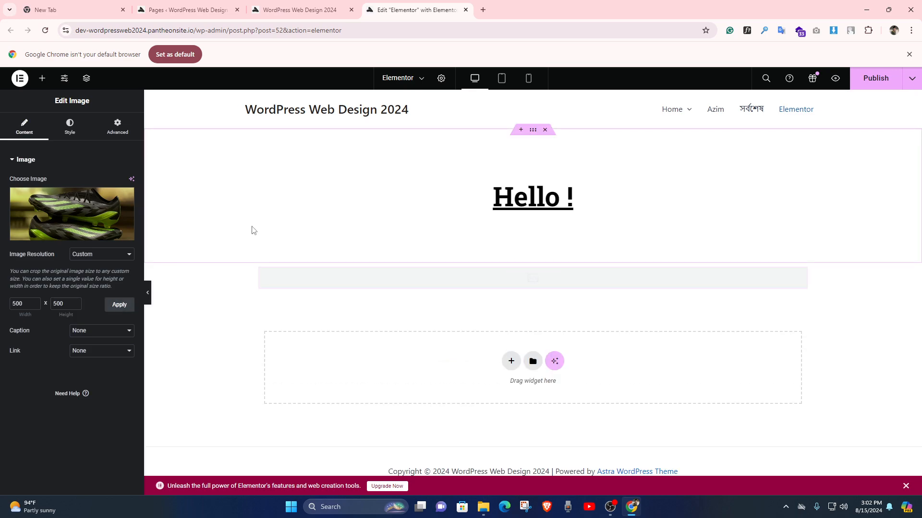
scroll(387, 292, "down", 3)
scroll(504, 288, "up", 1)
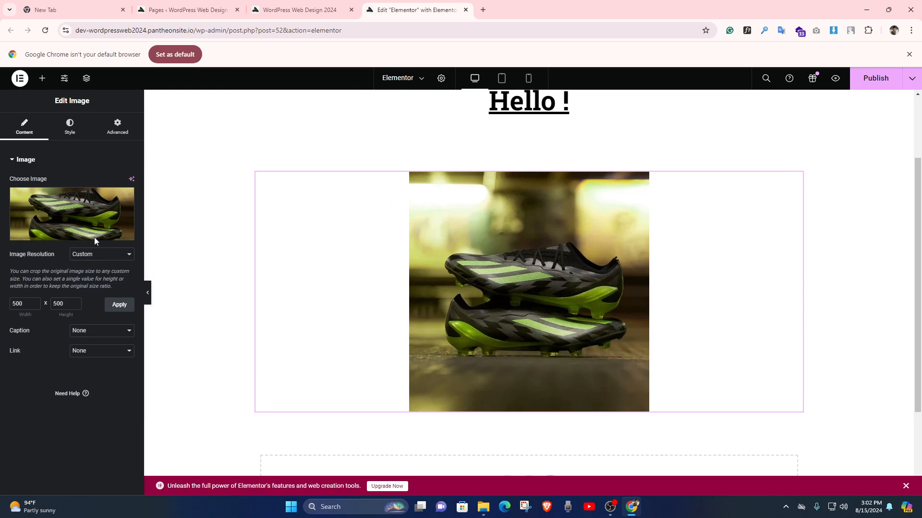
left_click(81, 254)
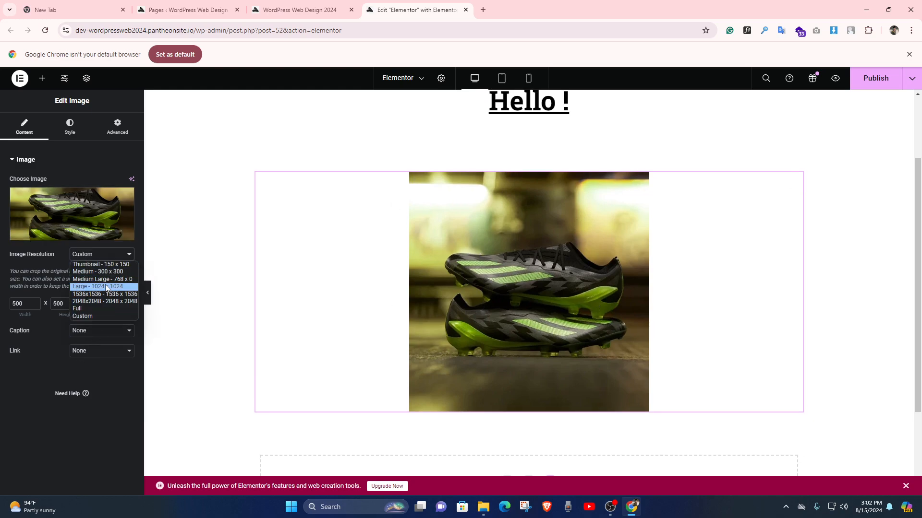
left_click(64, 335)
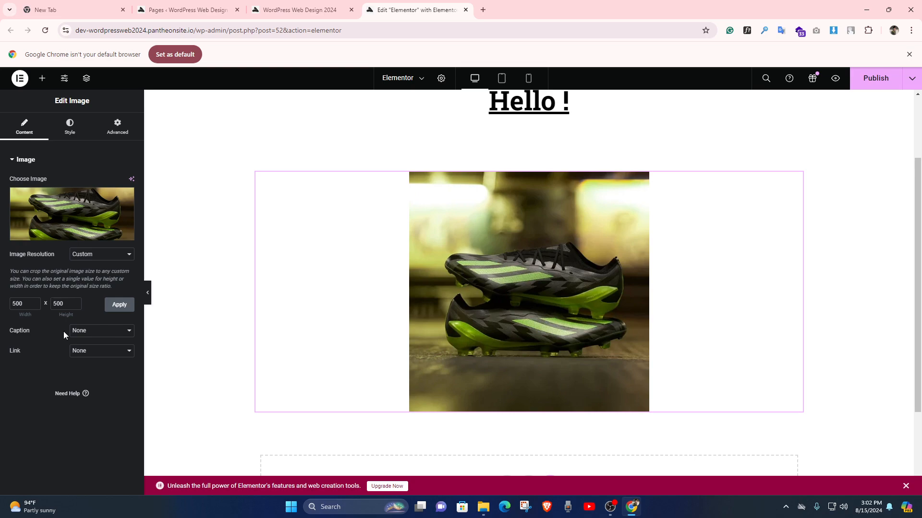
left_click(86, 259)
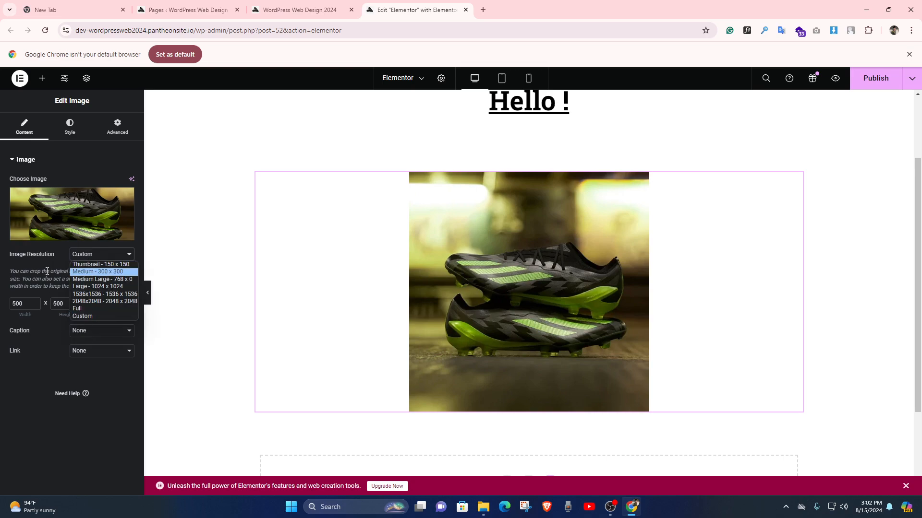
left_click(57, 366)
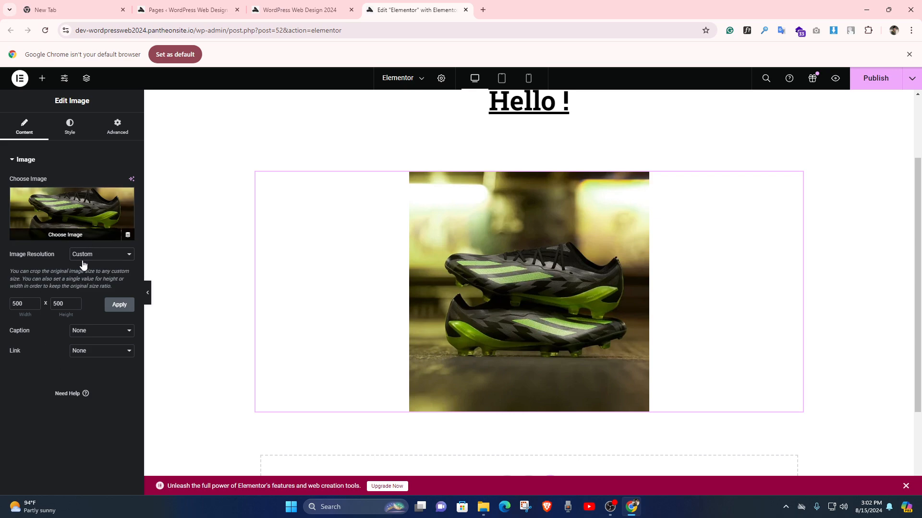
- Give the image a custom caption reading "Hello Image"
left_click(109, 335)
left_click(102, 357)
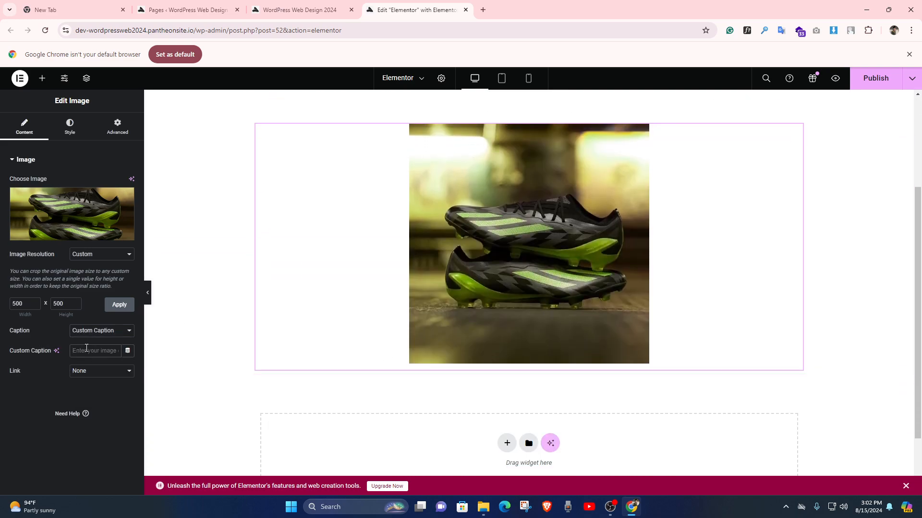
left_click(86, 350)
type("Hello")
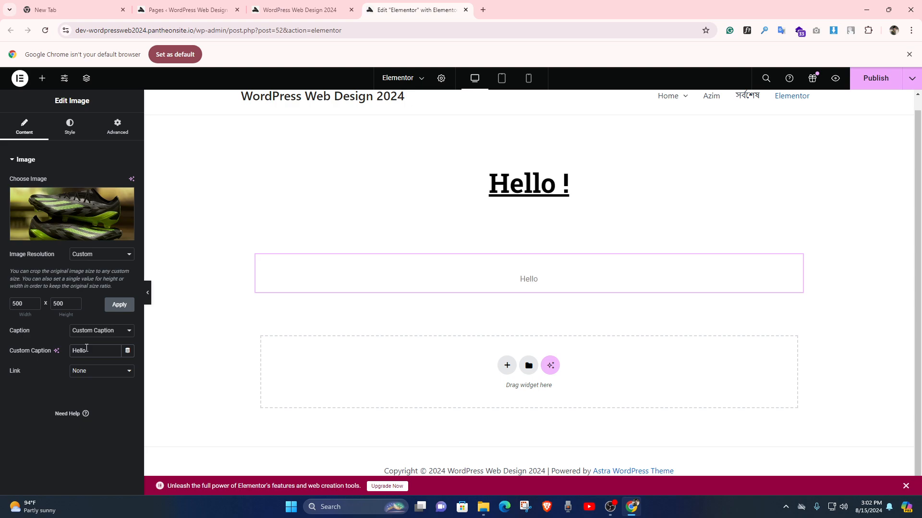
type(" Imag")
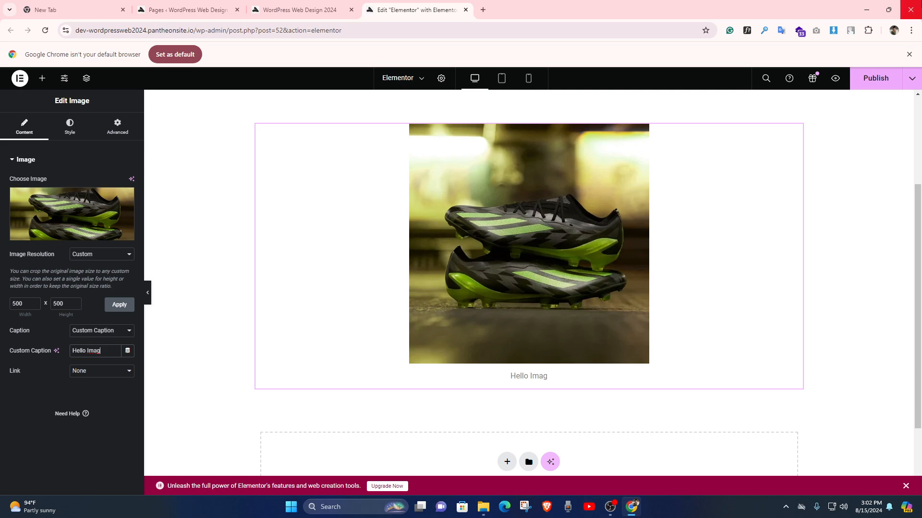
type("e")
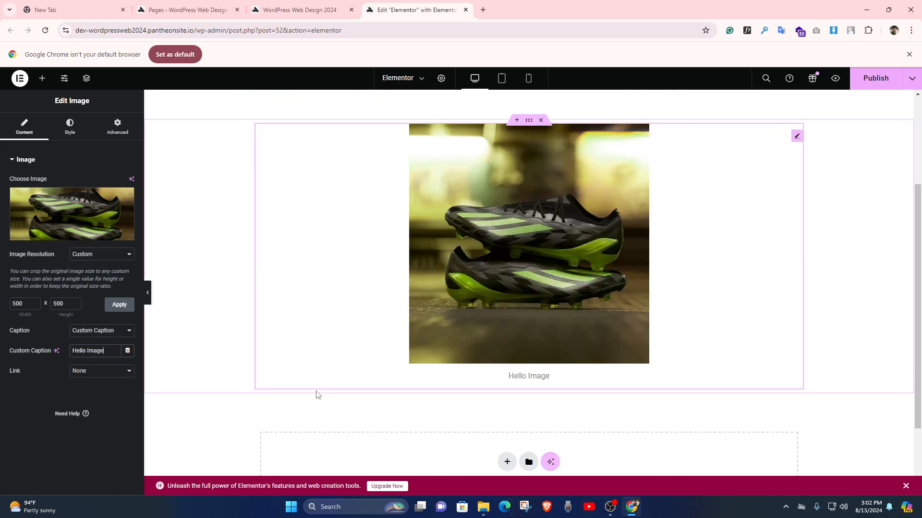
- Try the Custom URL link option for the image and set its link back to None
left_click(88, 371)
left_click(86, 397)
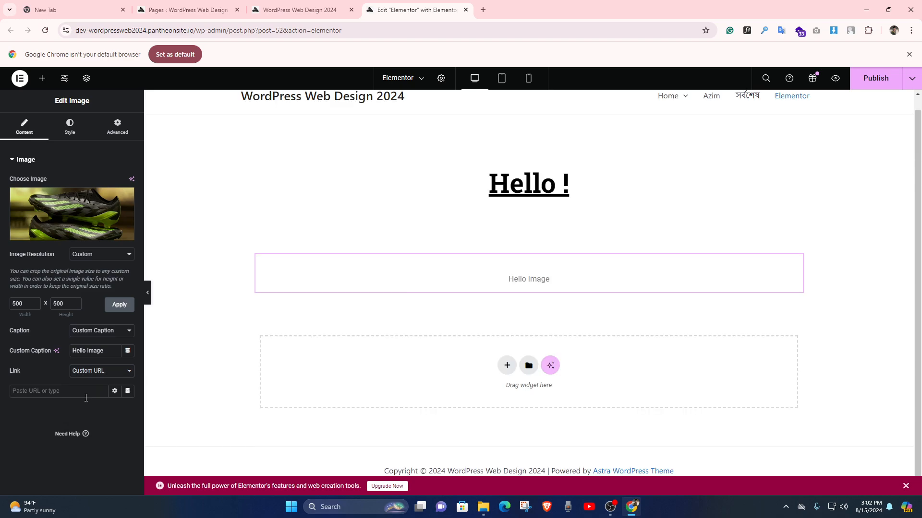
left_click(91, 372)
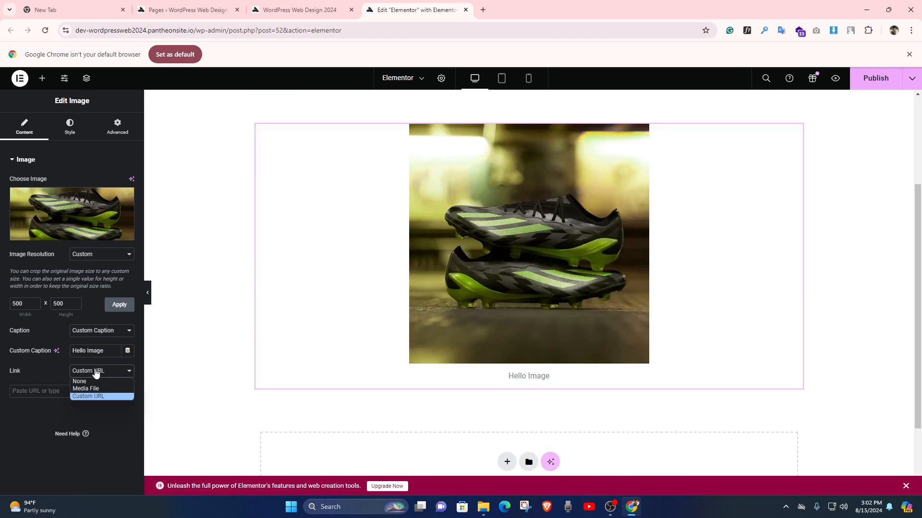
left_click(77, 380)
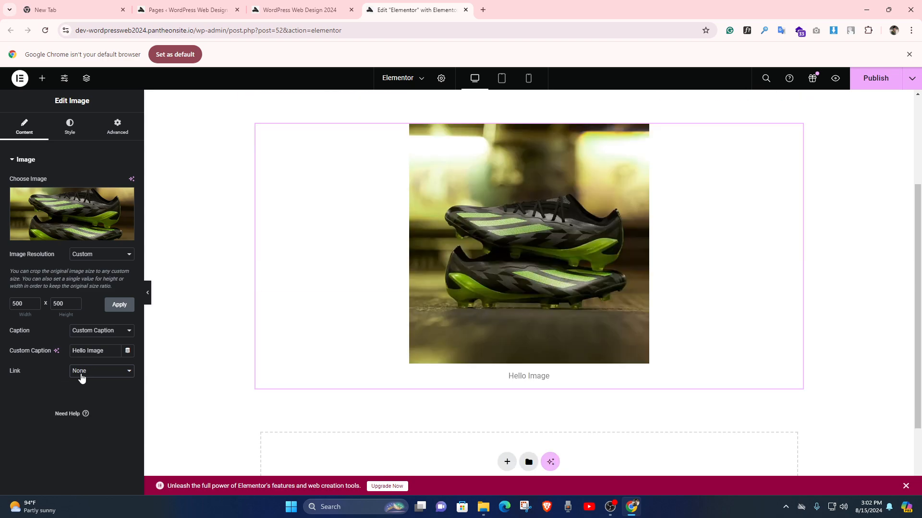
- Try the left and right alignments in the image's style settings and set the image's alignment to center
scroll(573, 312, "up", 1)
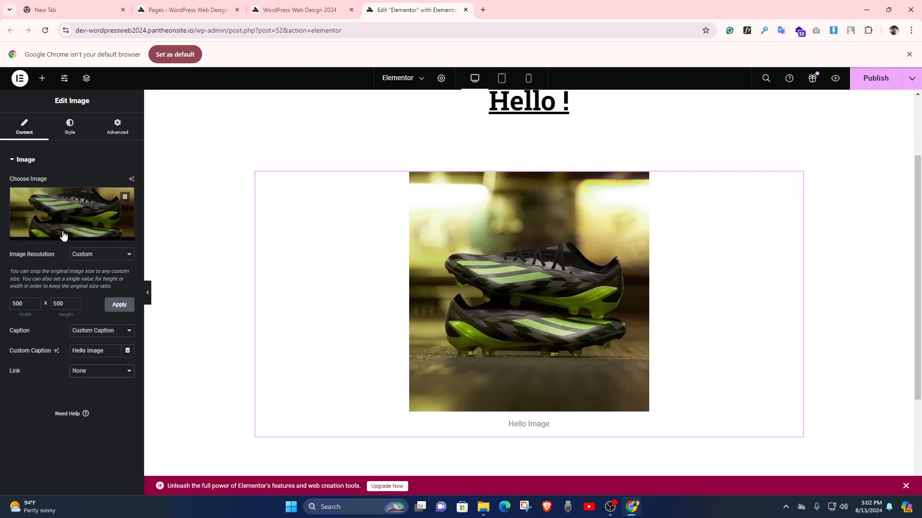
left_click(74, 137)
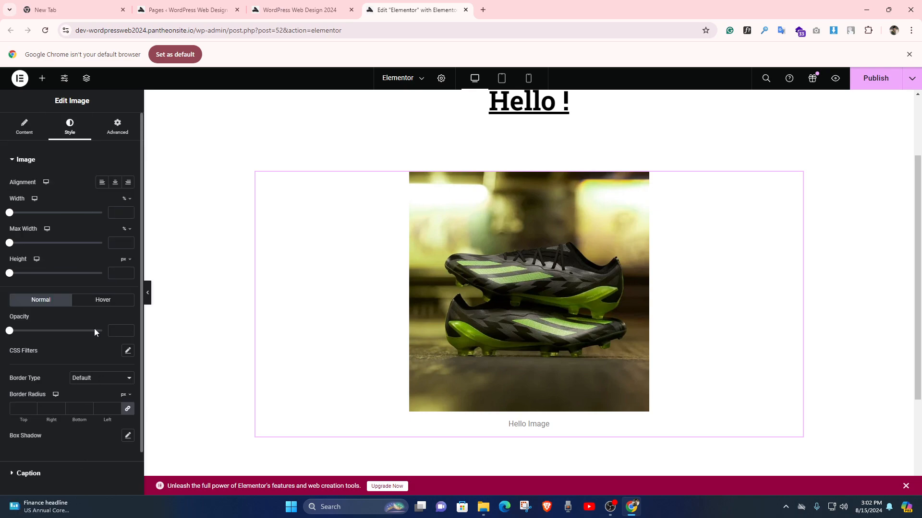
left_click(24, 126)
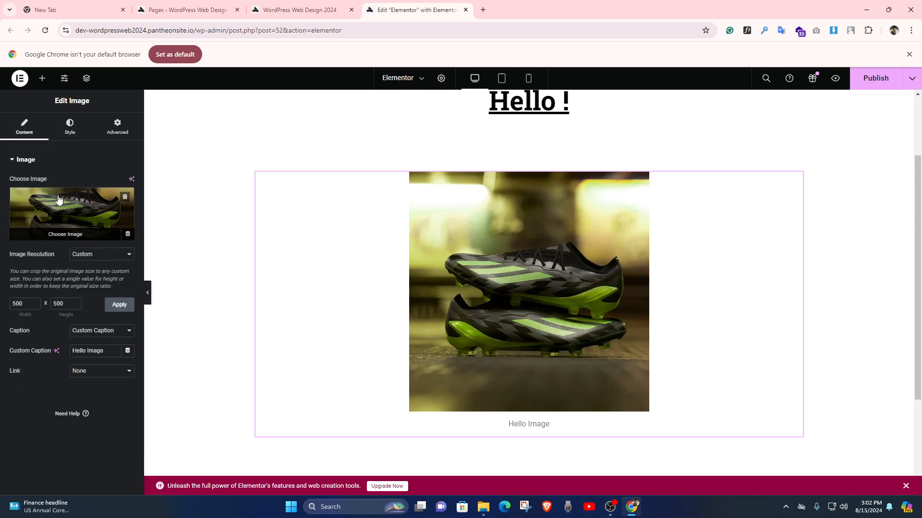
left_click(72, 136)
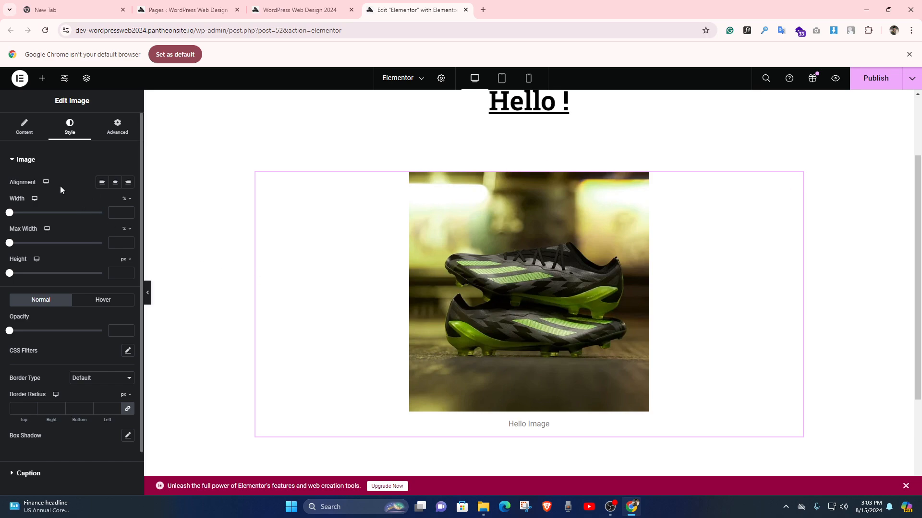
left_click(101, 182)
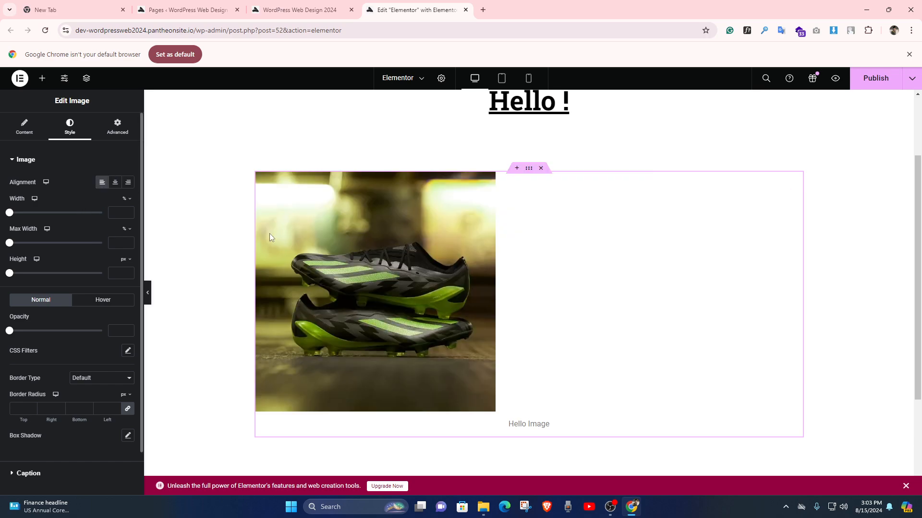
scroll(381, 284, "up", 2)
scroll(181, 172, "down", 2)
left_click(115, 184)
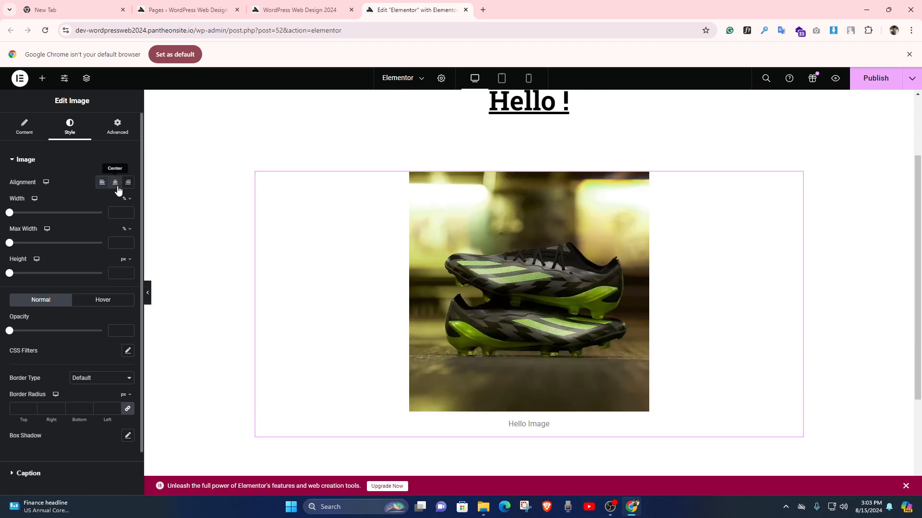
left_click(128, 184)
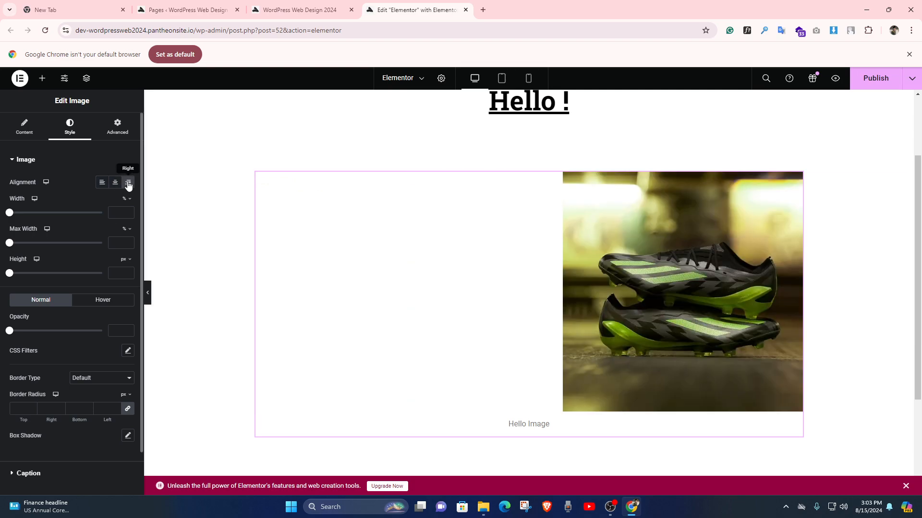
left_click(115, 182)
scroll(502, 283, "down", 1)
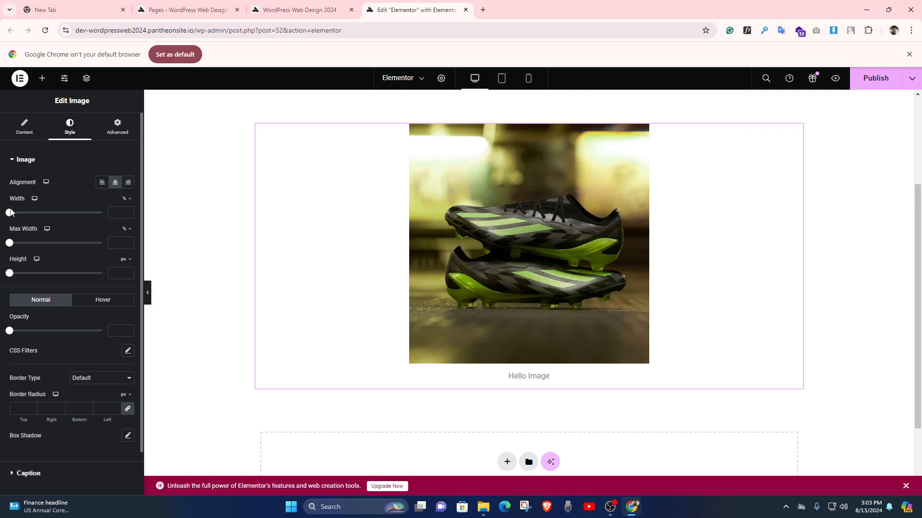
- Set the image's width to 100% and its max width to 55%
left_click_drag(10, 213, 42, 212)
scroll(457, 270, "up", 1)
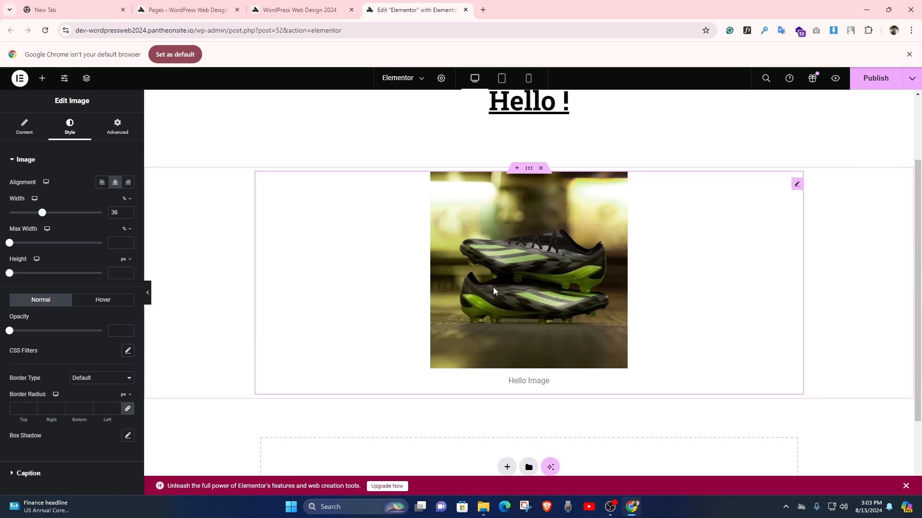
mouse_move(42, 213)
left_mouse_down()
mouse_move(73, 216)
mouse_move(52, 214)
mouse_move(68, 215)
mouse_move(50, 224)
left_mouse_up()
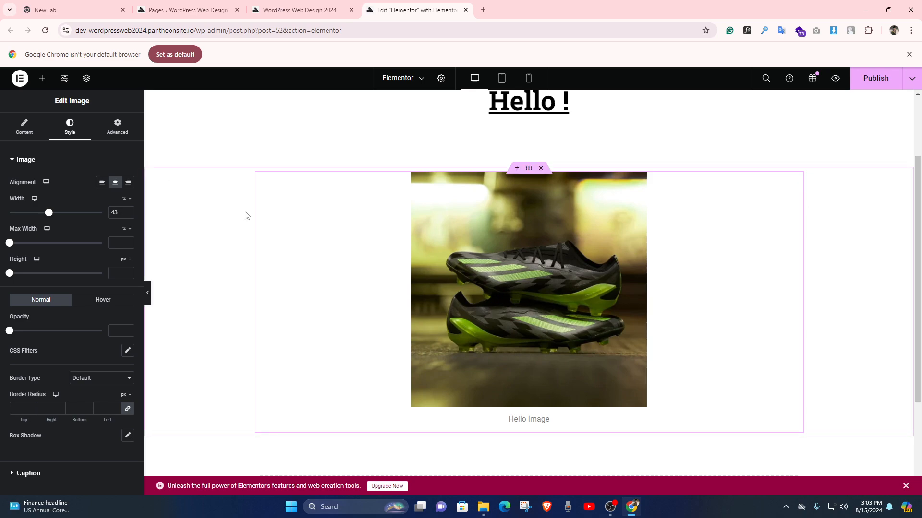
left_click_drag(48, 213, 125, 215)
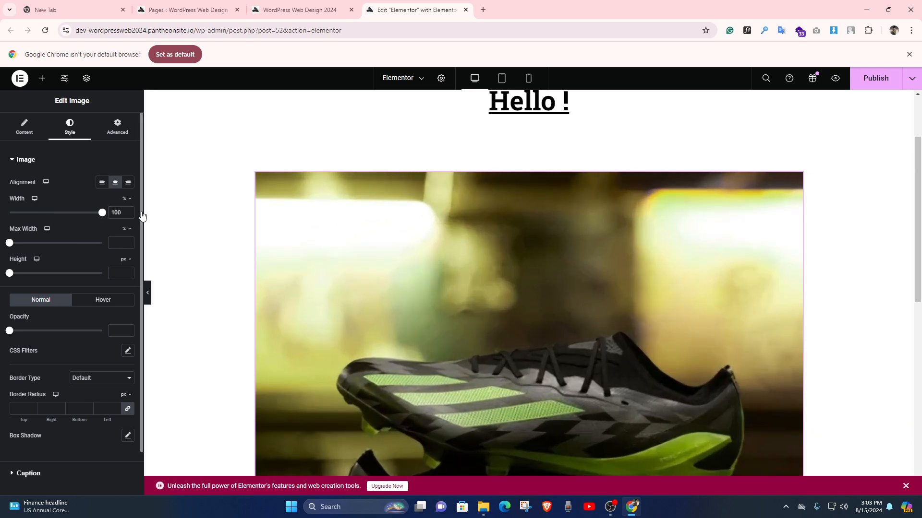
scroll(492, 242, "down", 1)
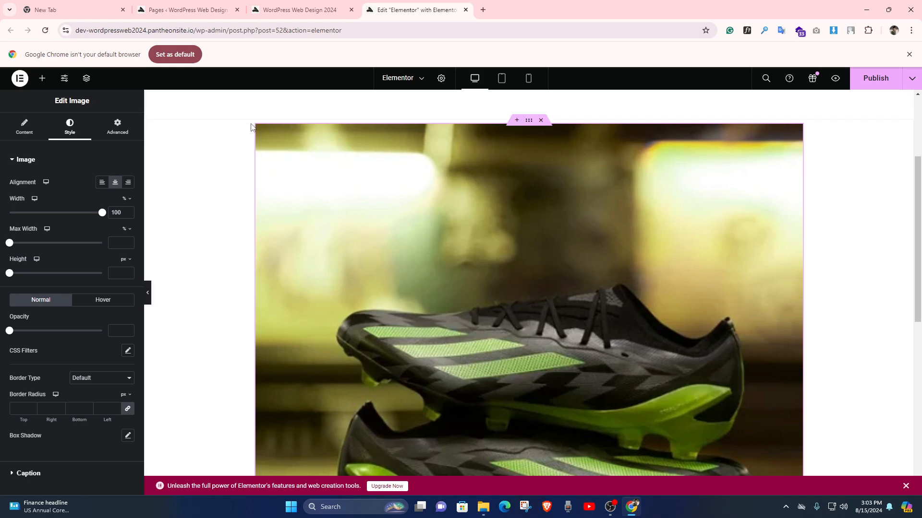
right_click(765, 327)
left_click(223, 223)
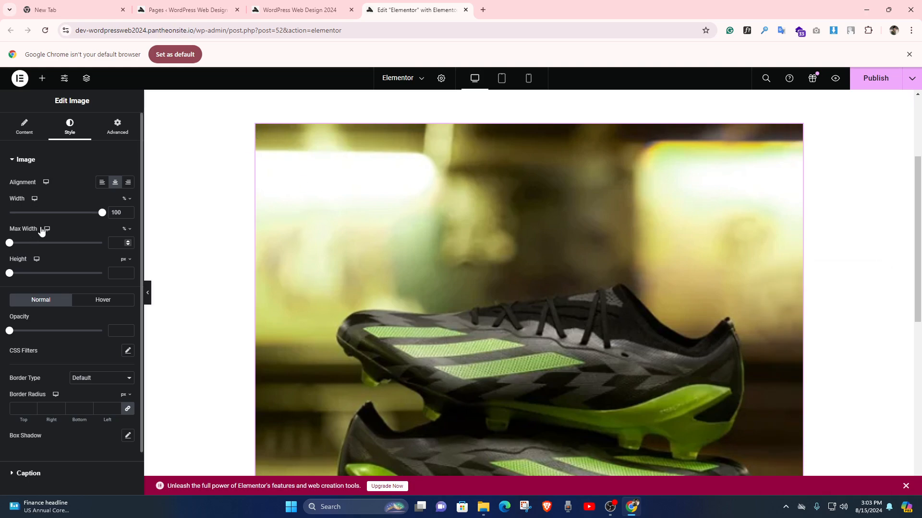
left_click_drag(10, 248, 59, 244)
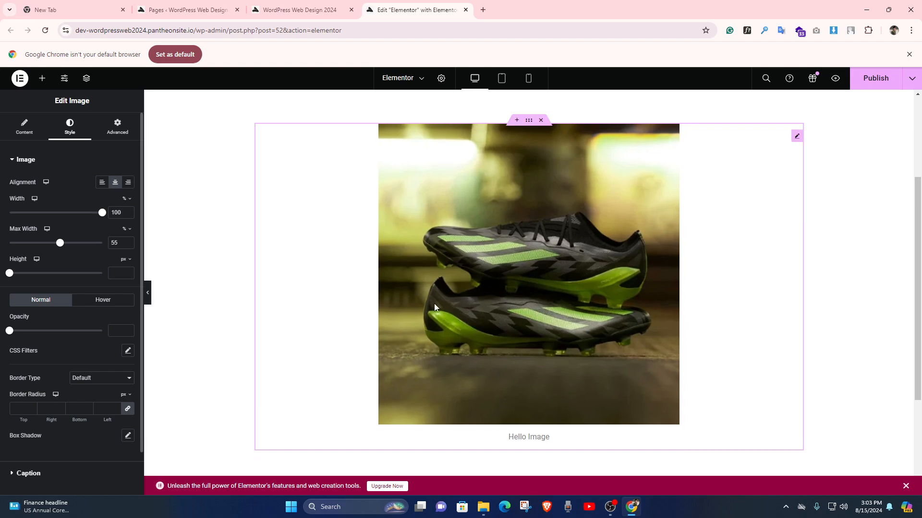
scroll(608, 279, "down", 2)
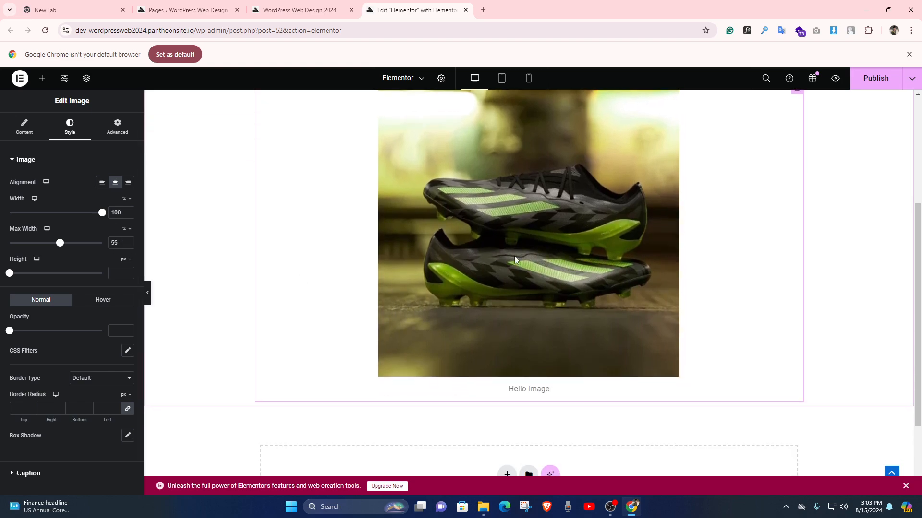
- Set the image's height to 500 px and check the picture on the page
left_click(18, 274)
left_click_drag(19, 275, 103, 273)
scroll(425, 341, "up", 1)
scroll(522, 285, "down", 2)
scroll(523, 287, "up", 1)
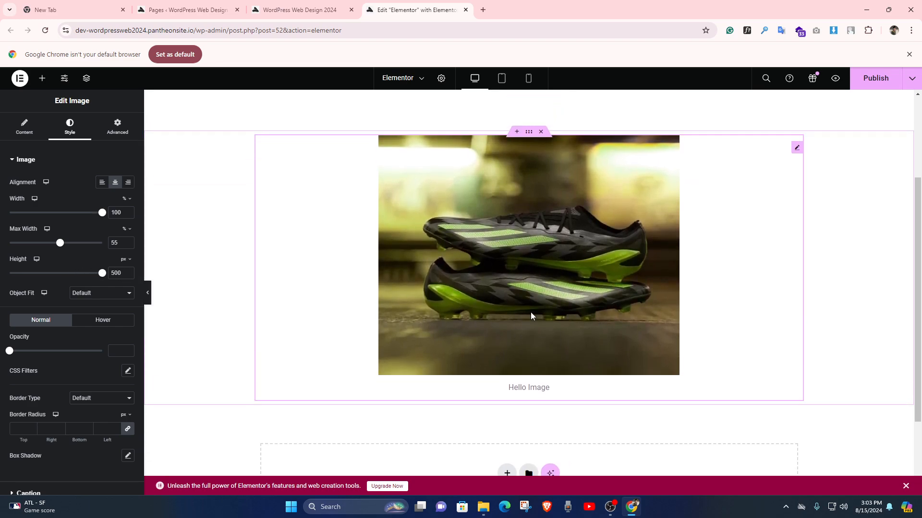
- Clear the image's height value and set its width to 49%
double_click(119, 272)
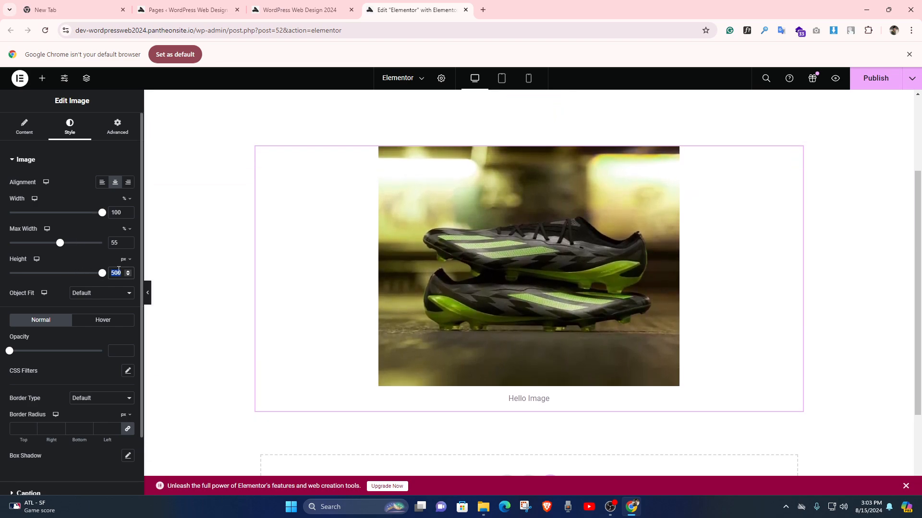
key("BackSpace")
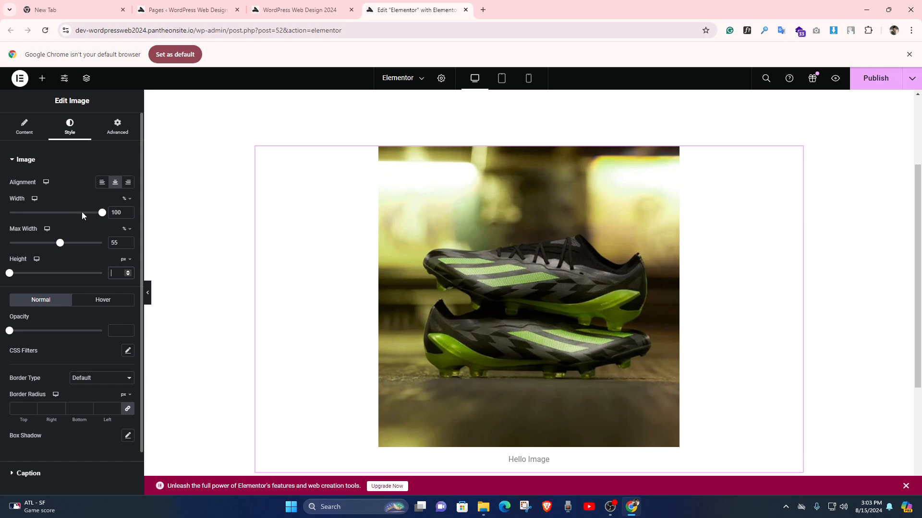
left_click_drag(103, 216, 54, 220)
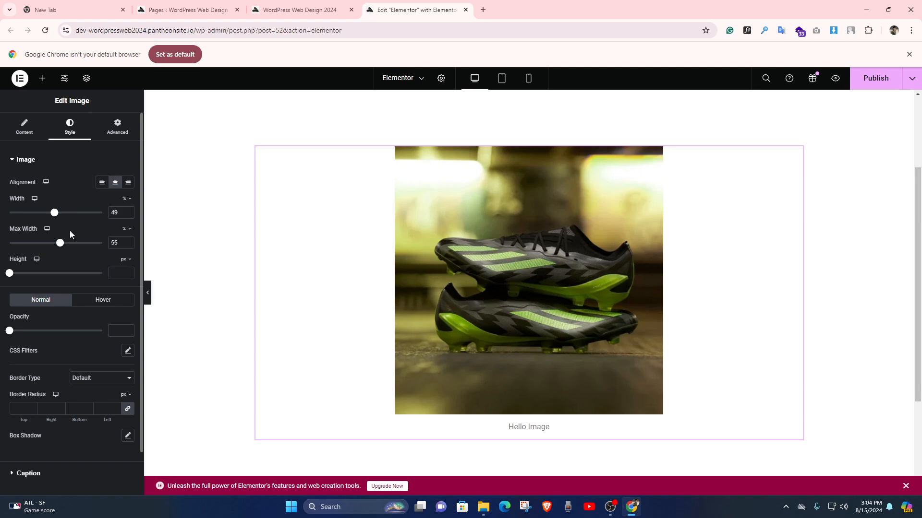
- For the image's hover state, set the opacity to 0.52 and choose the Pulse hover animation
scroll(74, 328, "down", 1)
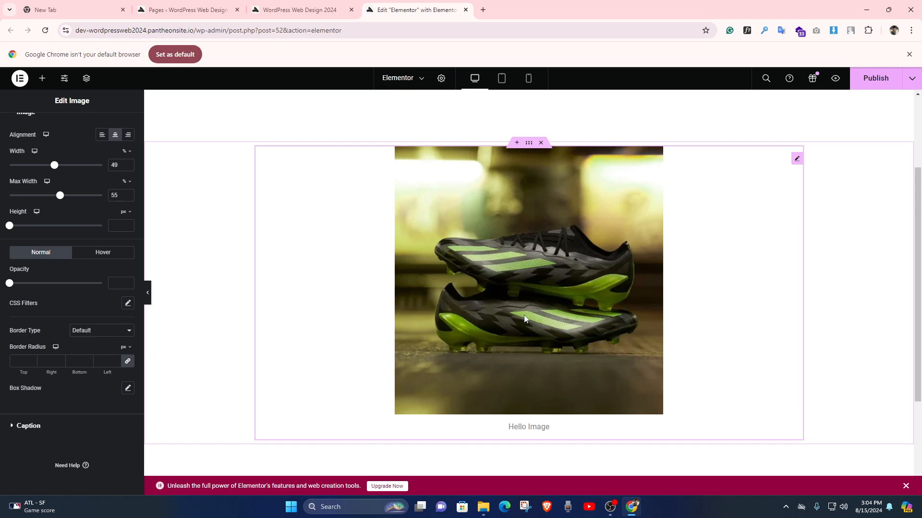
left_click(120, 255)
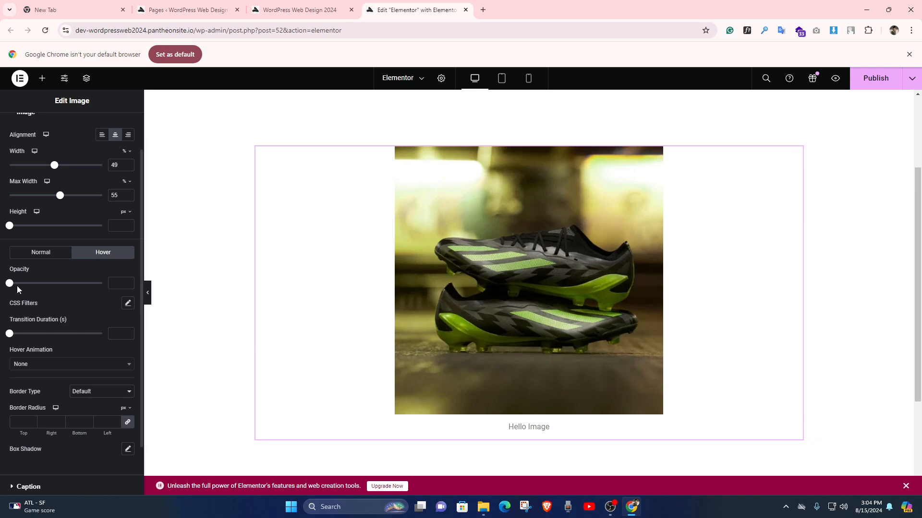
left_click_drag(9, 284, 52, 284)
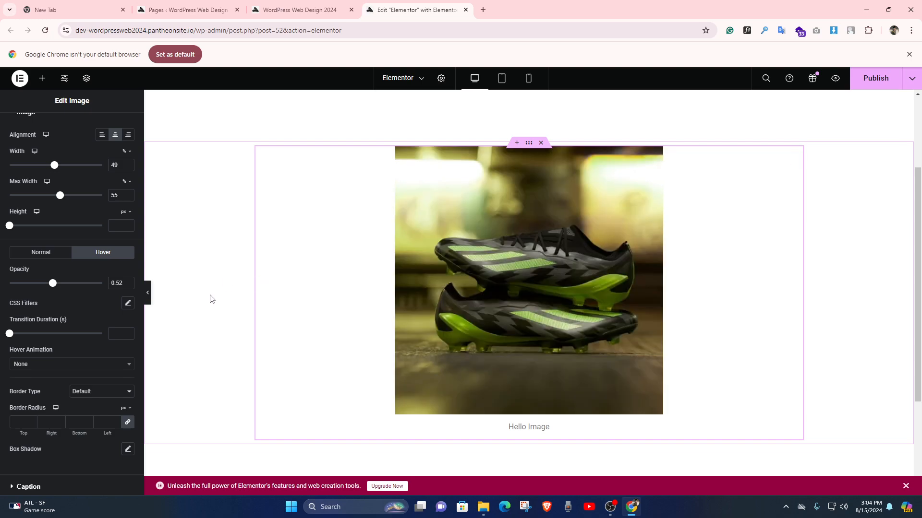
scroll(63, 322, "down", 2)
left_click(37, 303)
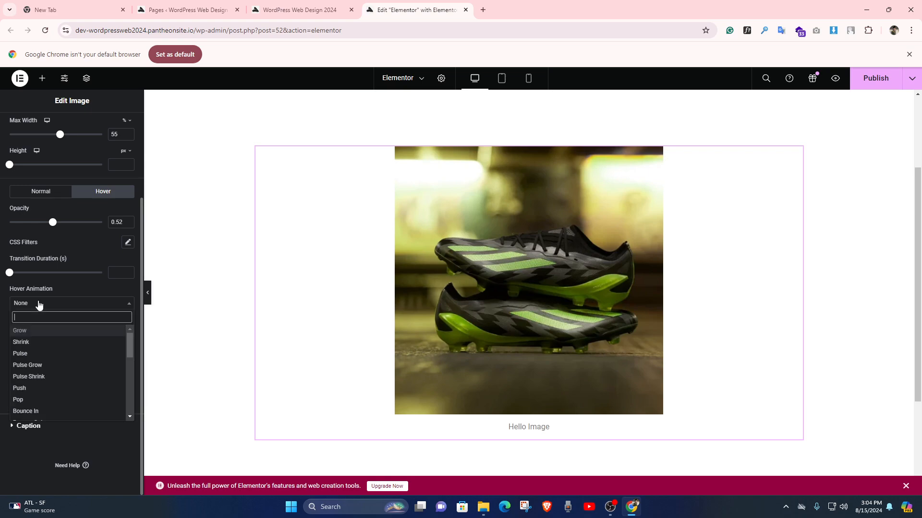
left_click(33, 353)
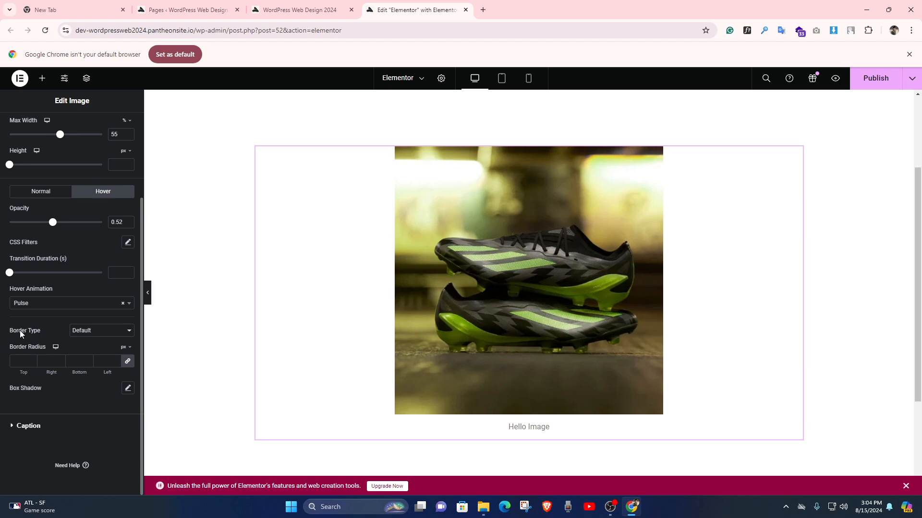
- Give the image a Solid border with a width of 50 px on all sides
left_click(107, 332)
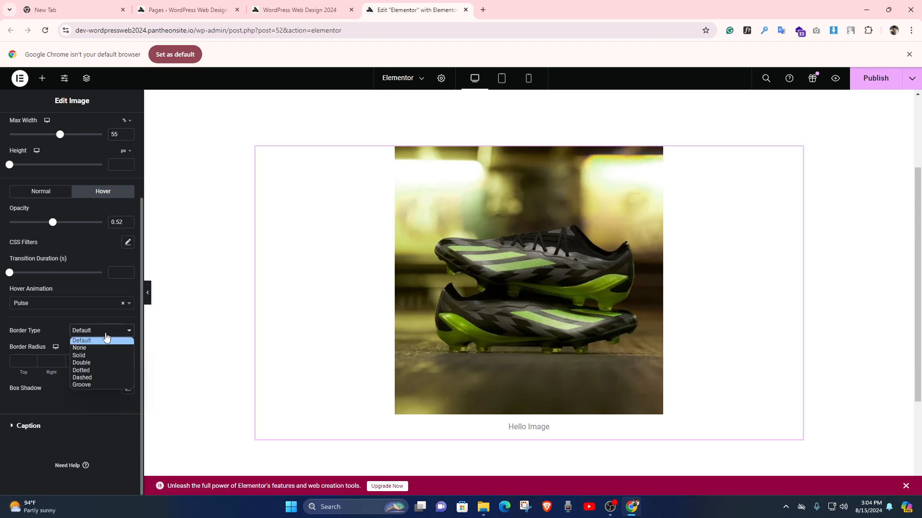
key("Escape")
left_click(89, 355)
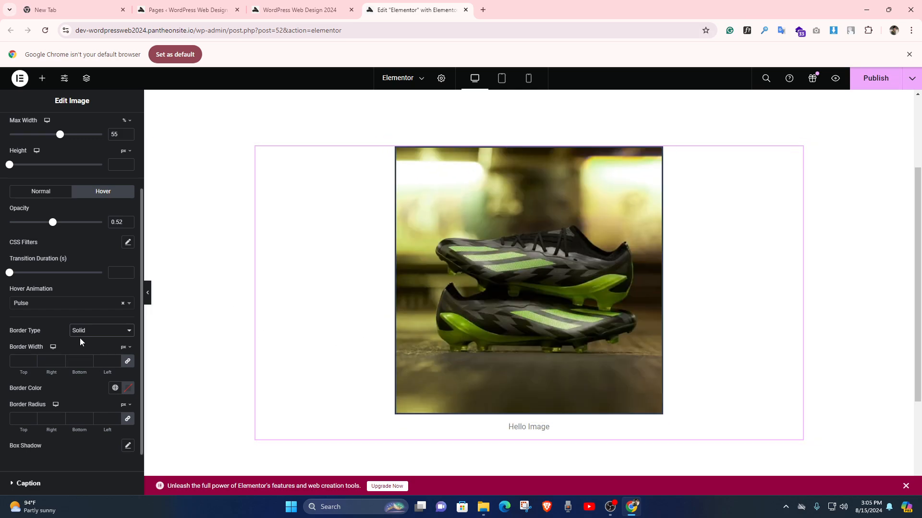
scroll(80, 342, "down", 1)
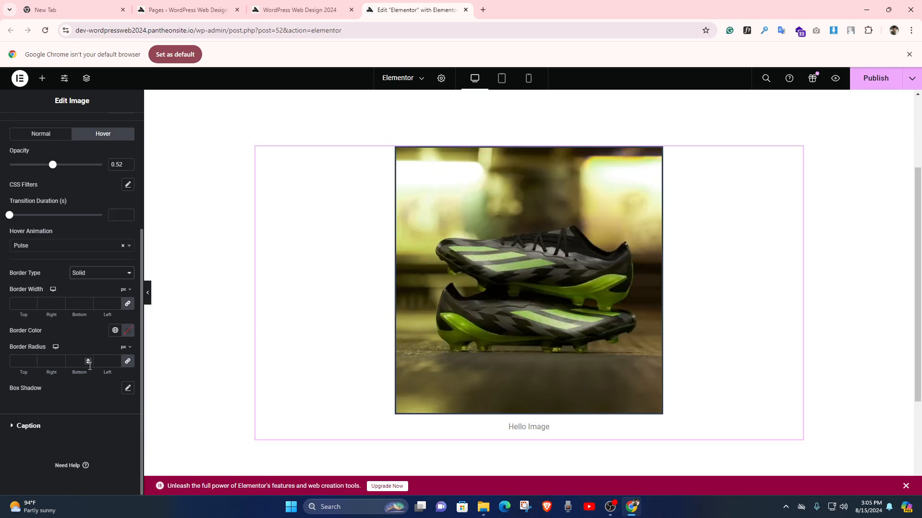
left_click(50, 309)
type("5")
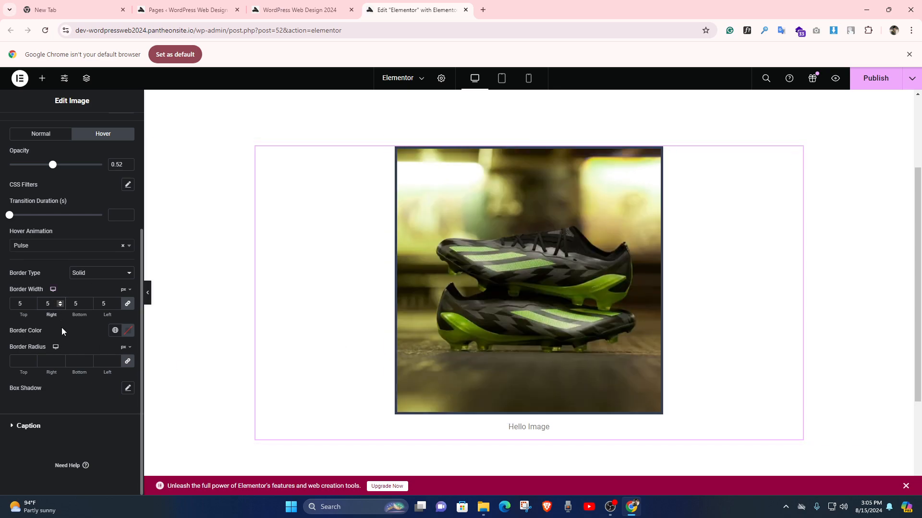
type("0")
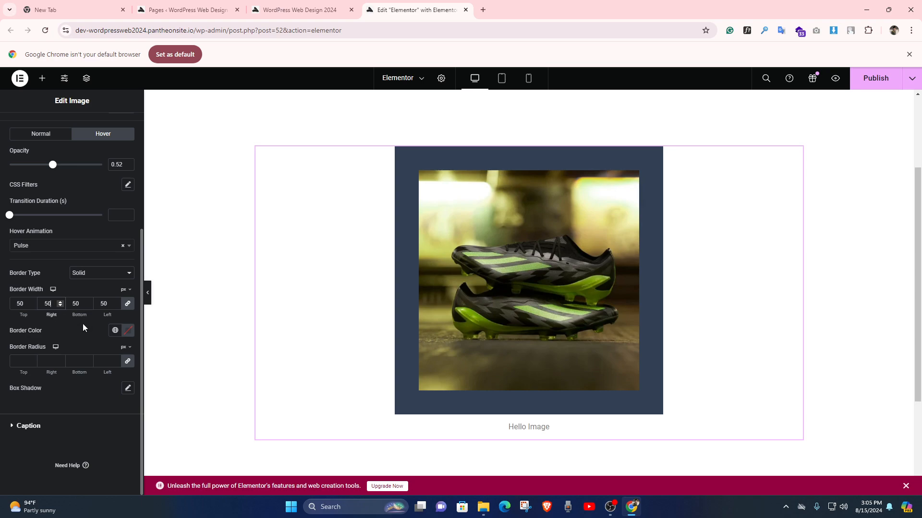
- Try the Double and Dotted border types on the image
left_click(94, 274)
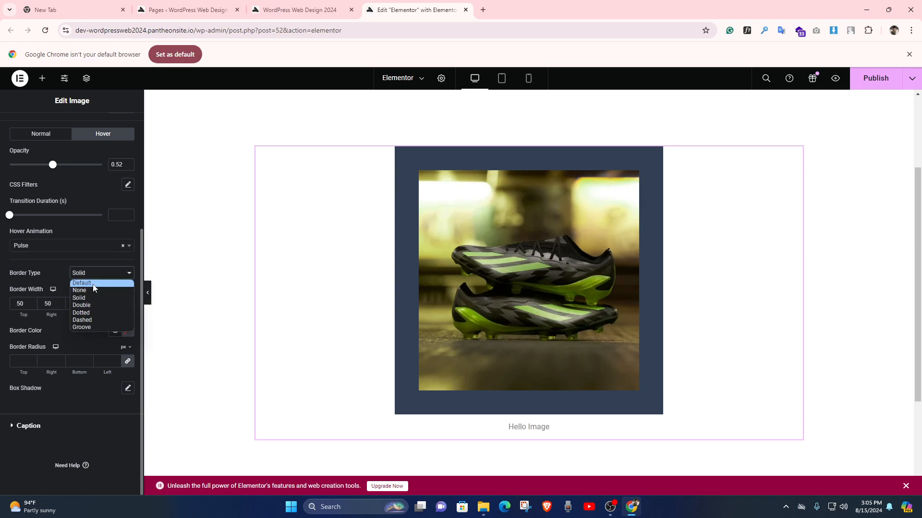
left_click(87, 307)
left_click(96, 277)
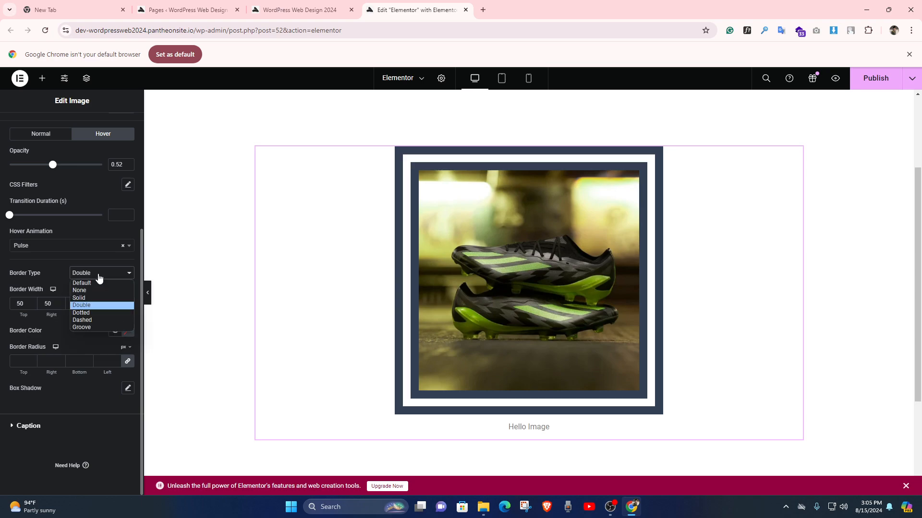
left_click(90, 313)
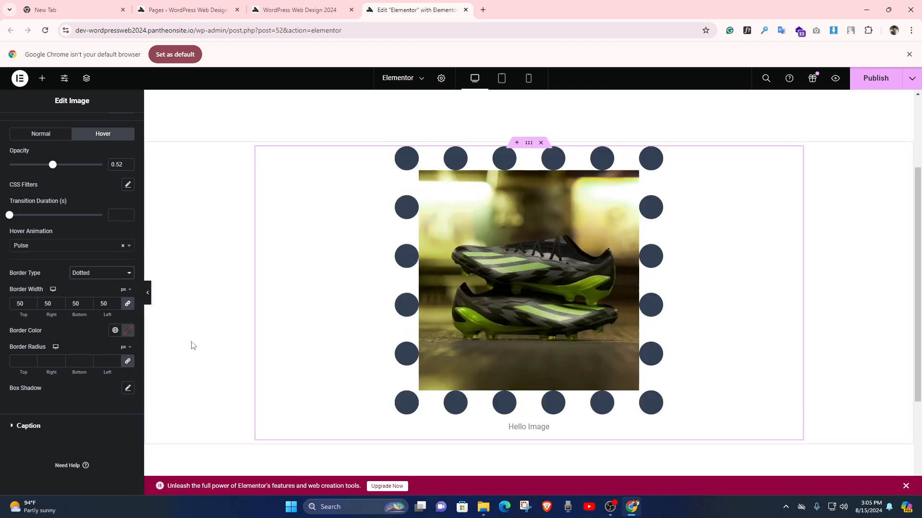
- Set the image's border type to Dashed with a width of 10 px on all sides
left_click(91, 275)
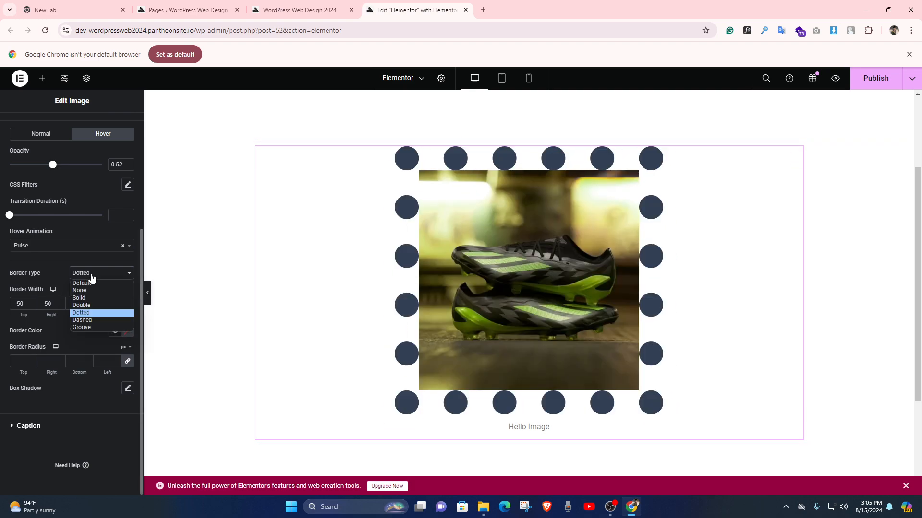
left_click(93, 319)
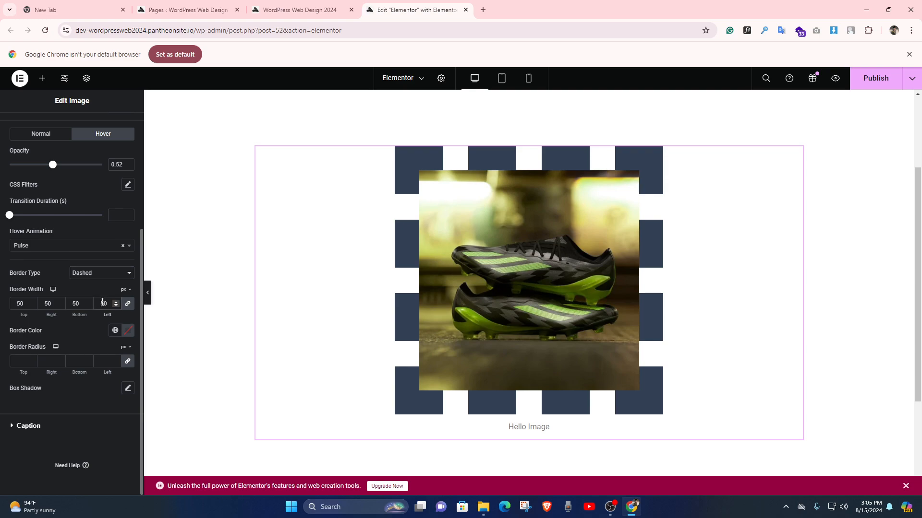
double_click(82, 304)
type("10")
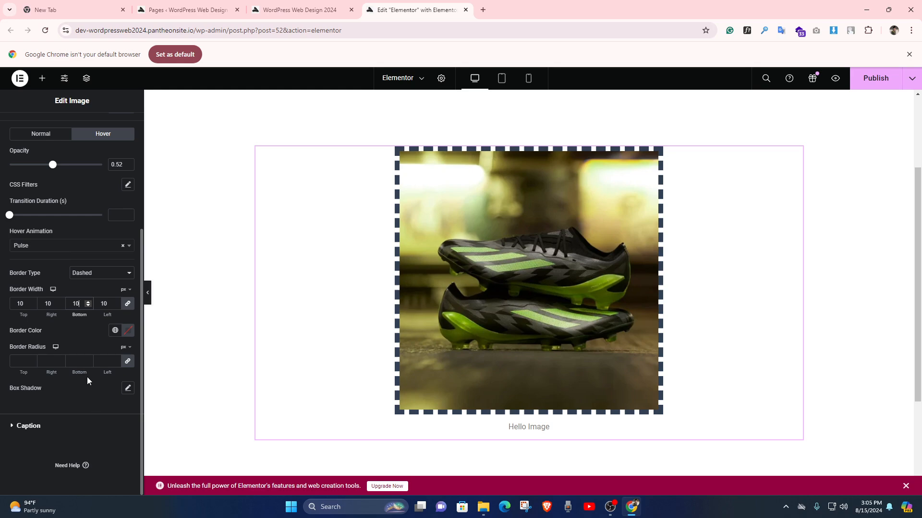
- Set the image's border color to red #E91616
left_click(115, 331)
left_click(90, 328)
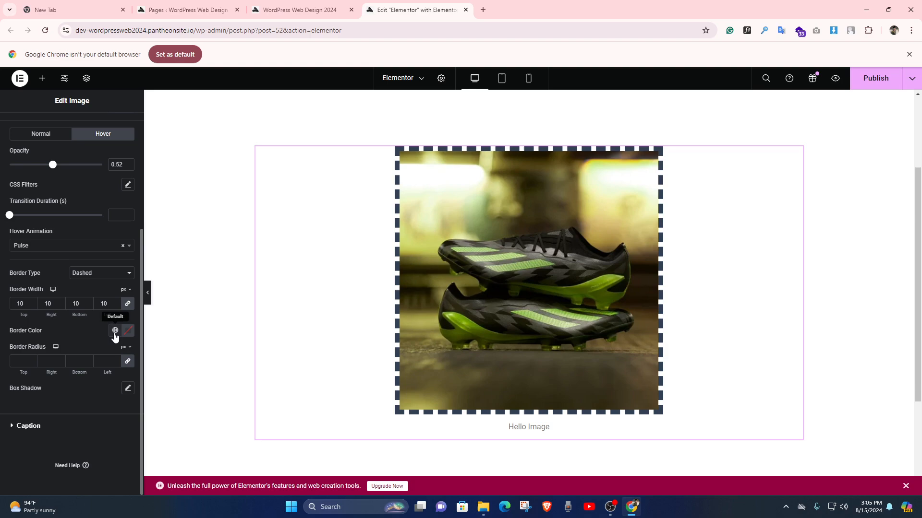
left_click(115, 330)
scroll(101, 284, "down", 3)
scroll(74, 212, "up", 3)
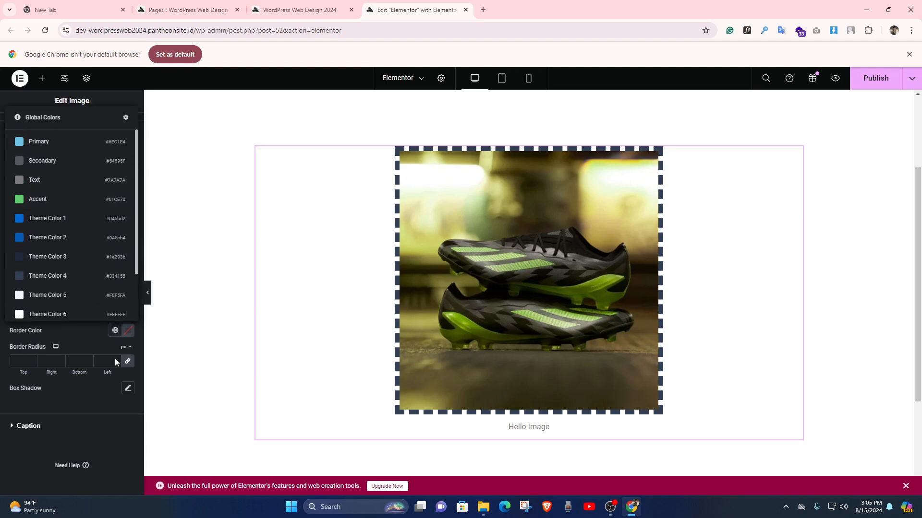
left_click(89, 333)
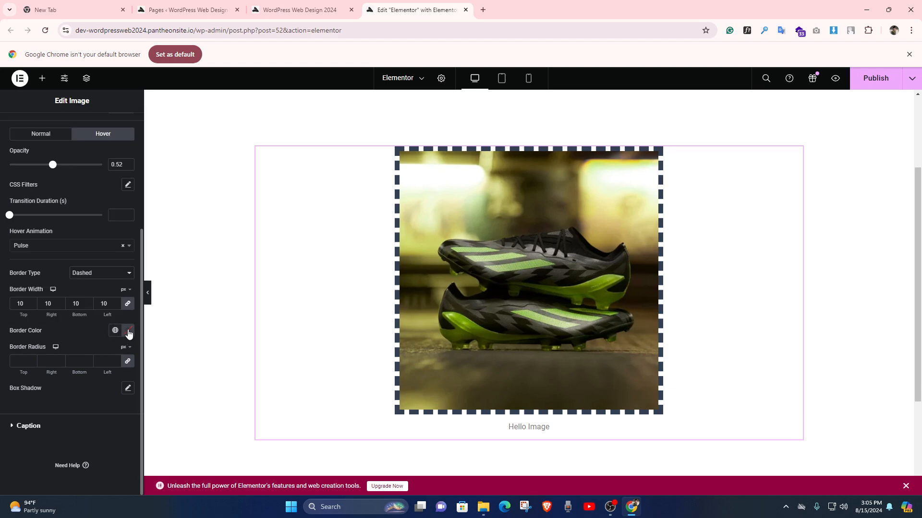
left_click(127, 331)
left_click_drag(136, 389, 172, 375)
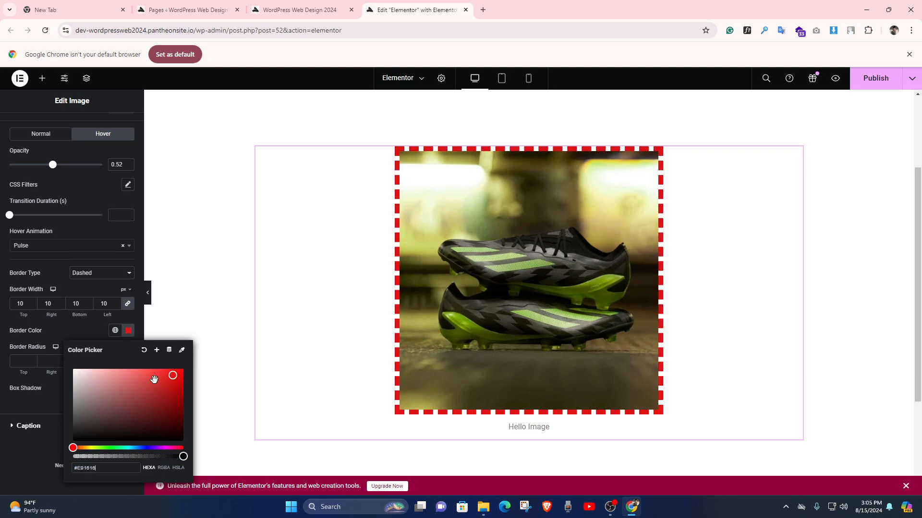
left_click(88, 331)
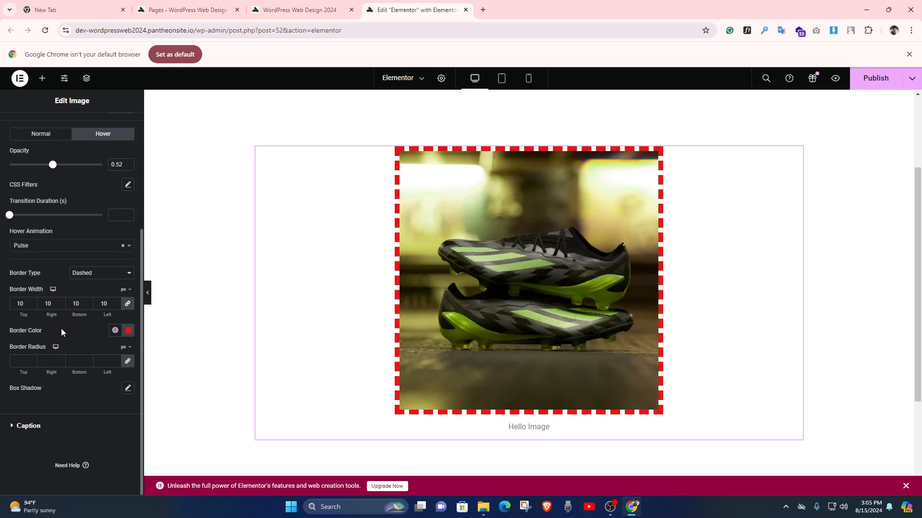
- Try border radius values of 50 px and 1000 px on all corners of the image
left_click(17, 362)
left_click(18, 365)
type("50")
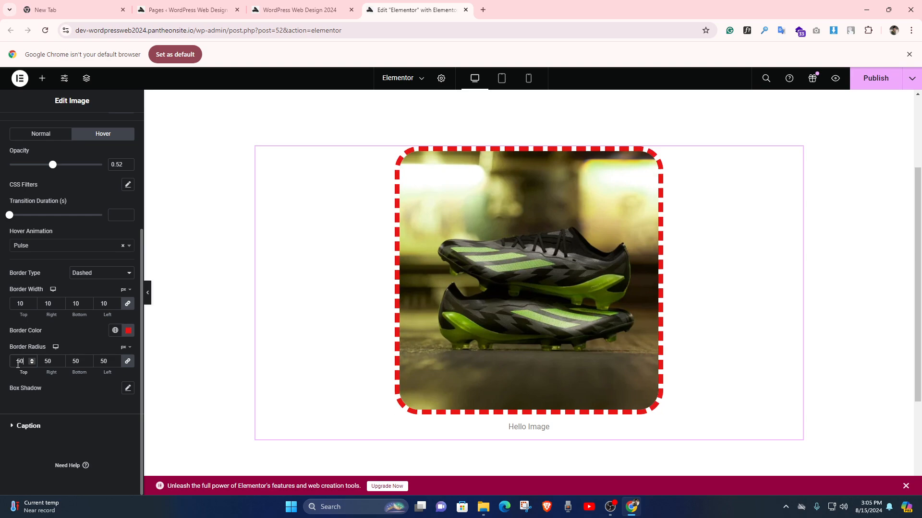
key("BackSpace")
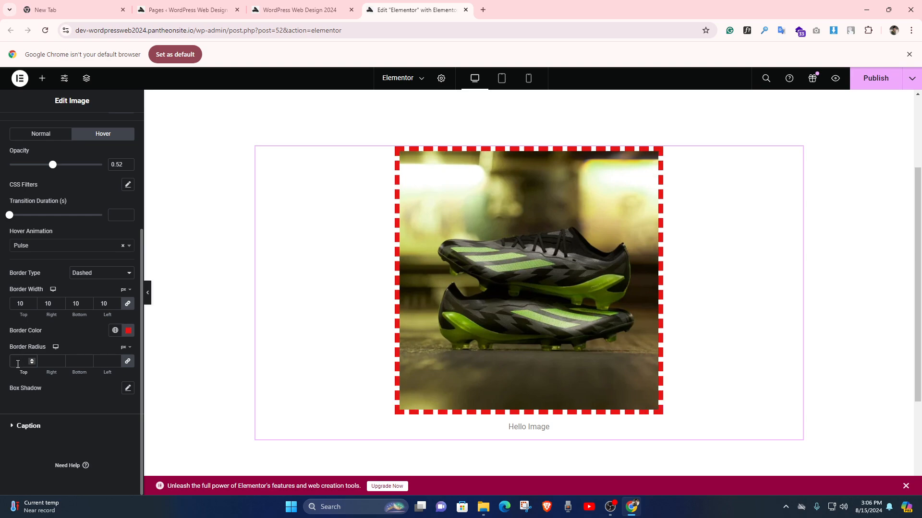
type("1000")
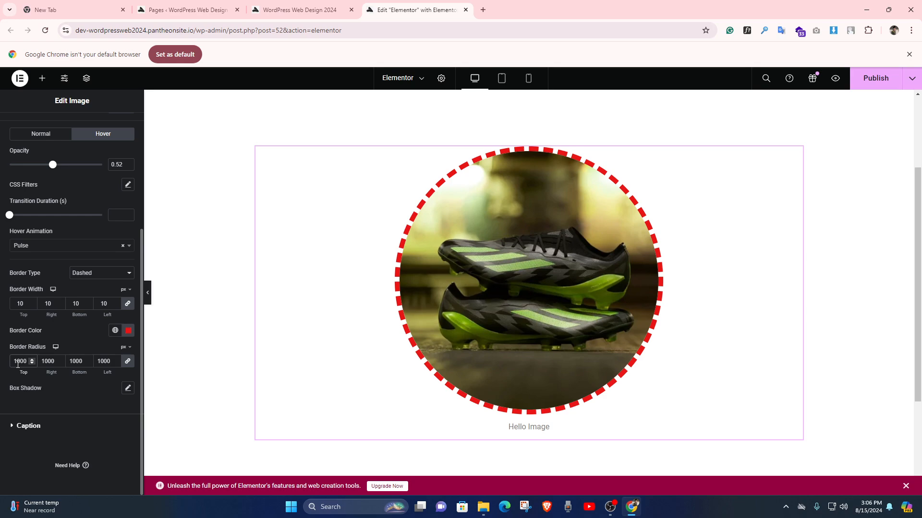
- Set the image's border radius to 100 px on all corners
key("BackSpace")
key("BackSpace")
key("BackSpace")
type("0")
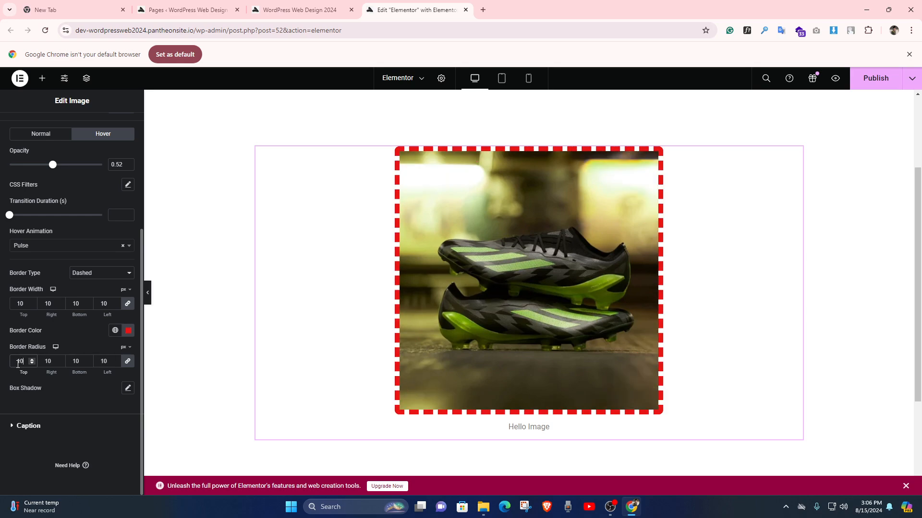
type("0")
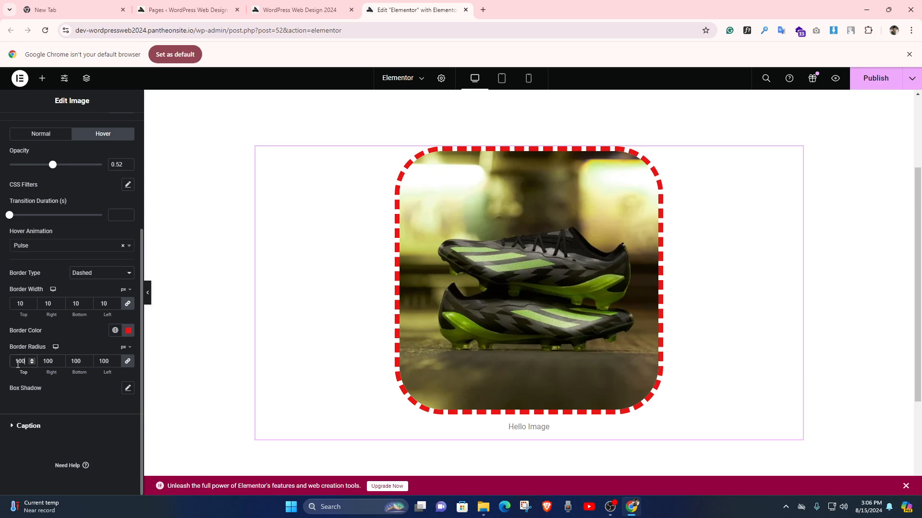
left_click(93, 334)
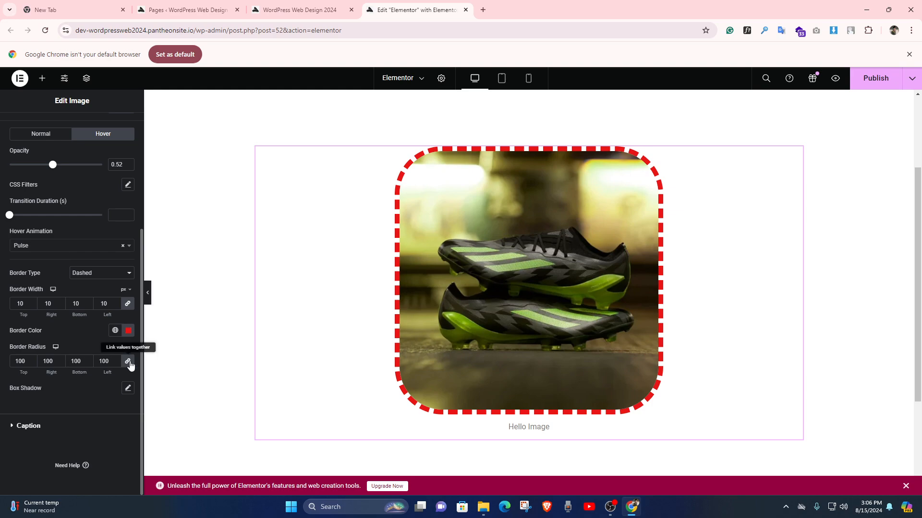
- Unlink the border radius and border width values and set the Left value of each to 0
double_click(102, 362)
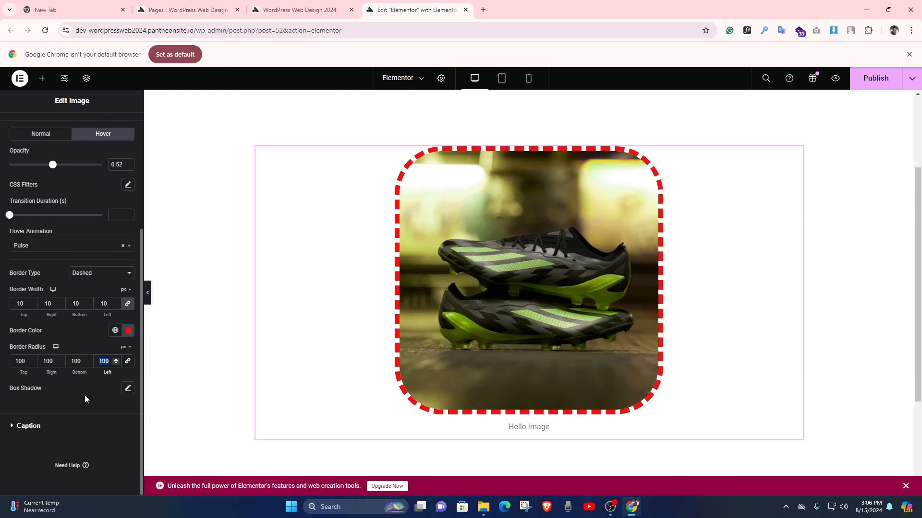
type("0")
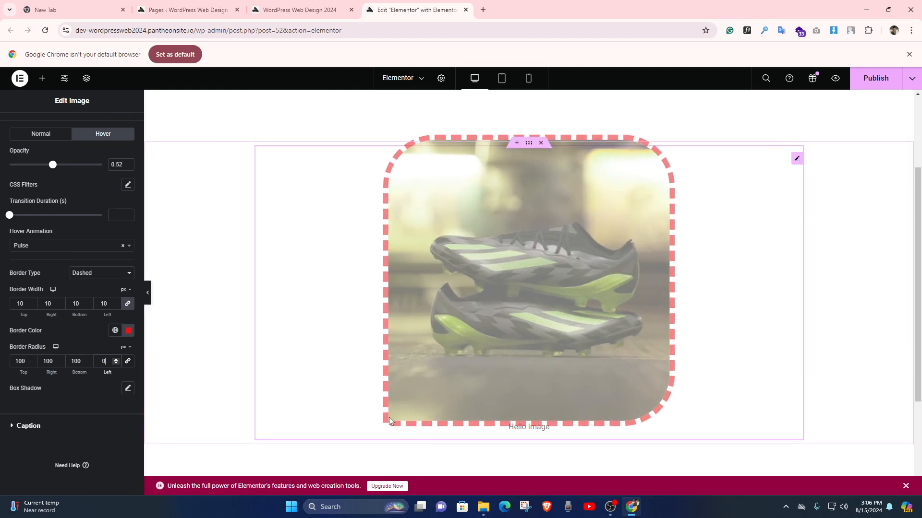
left_click(130, 304)
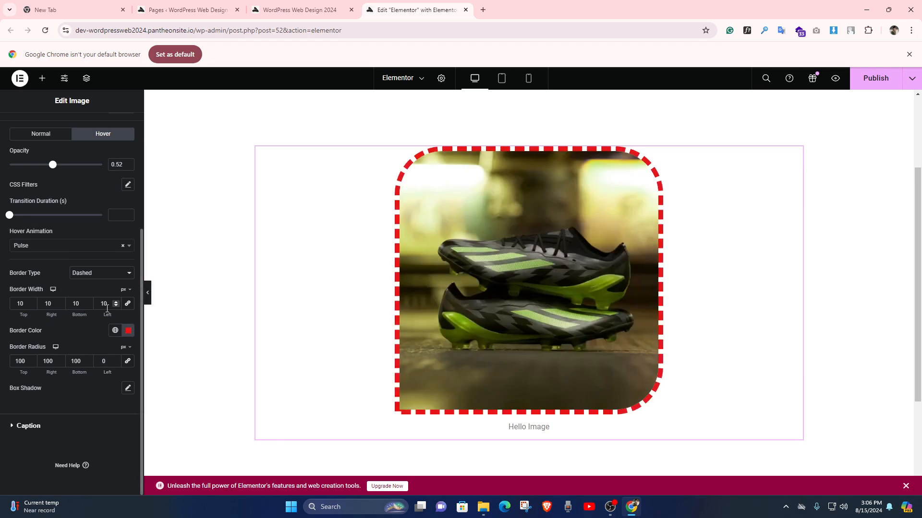
type("0")
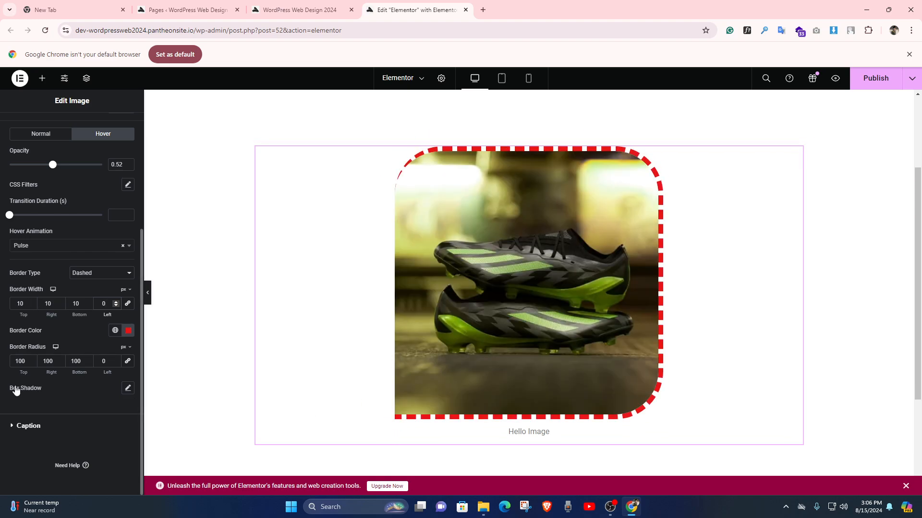
- Set the Top border width and the Top border radius of the image to 0
double_click(25, 297)
type("0")
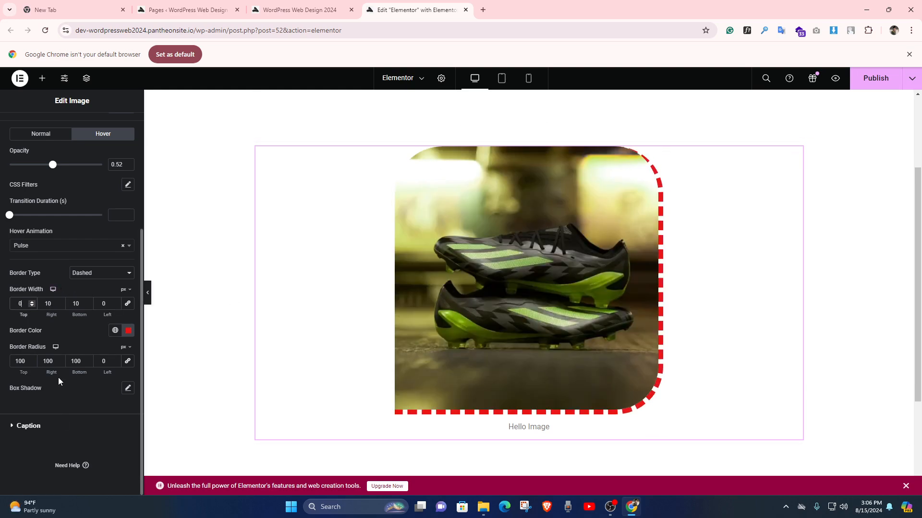
double_click(26, 361)
type("0")
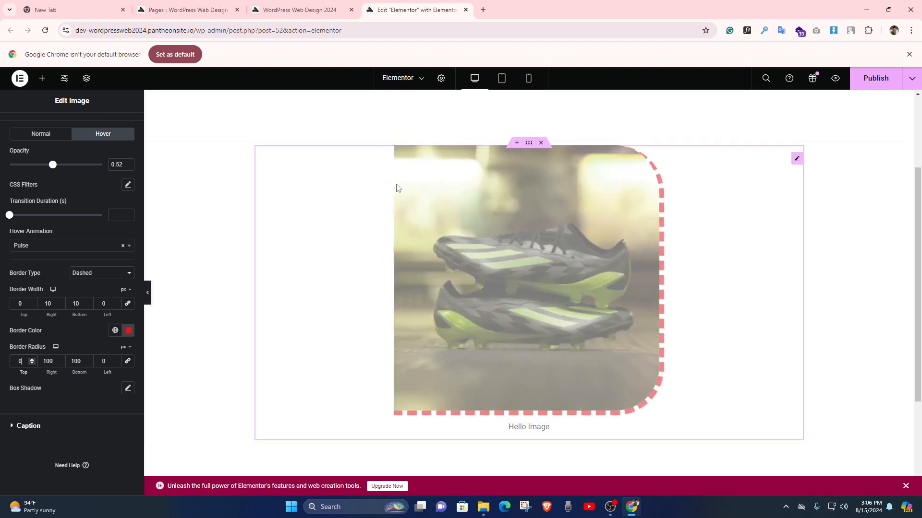
scroll(370, 345, "down", 2)
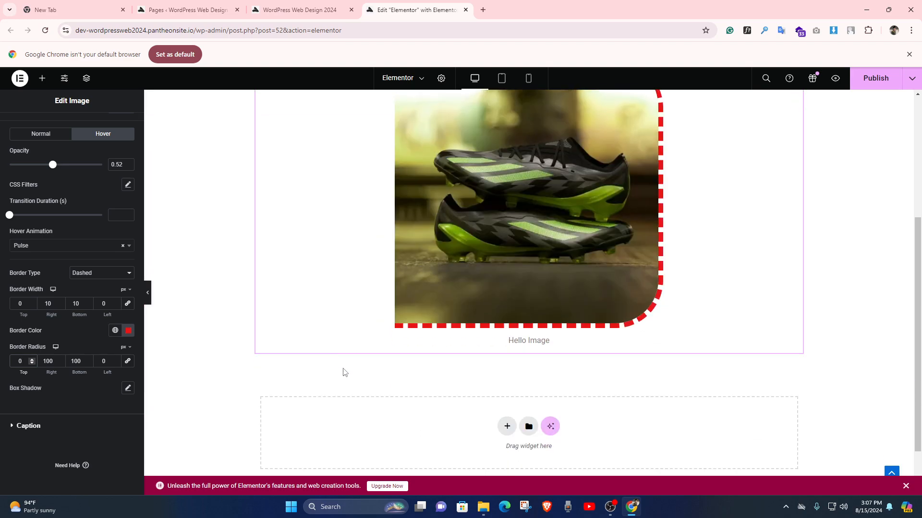
scroll(365, 258, "up", 1)
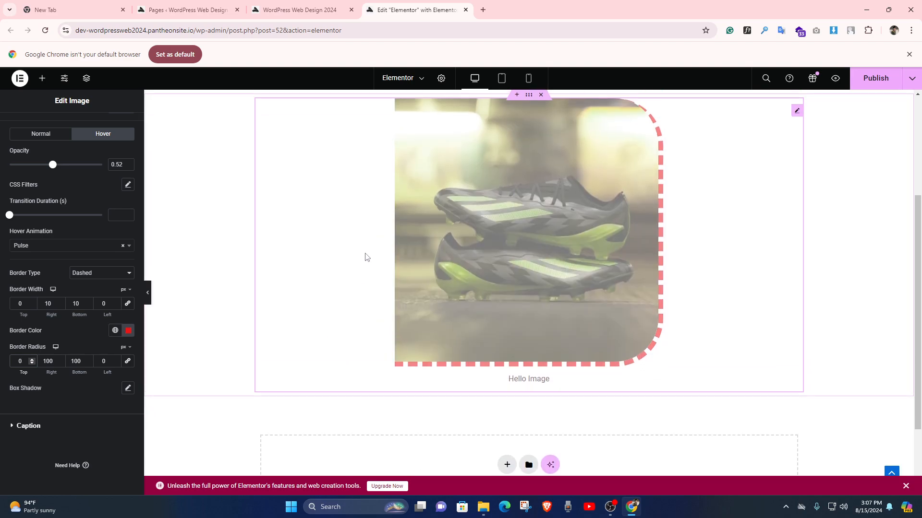
- In the caption's style settings, try left alignment and then center the caption
left_click(51, 429)
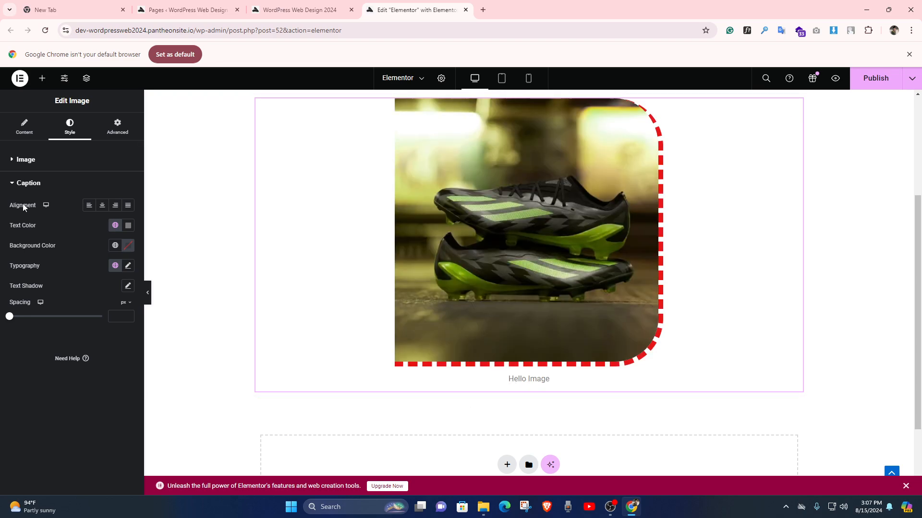
left_click(89, 205)
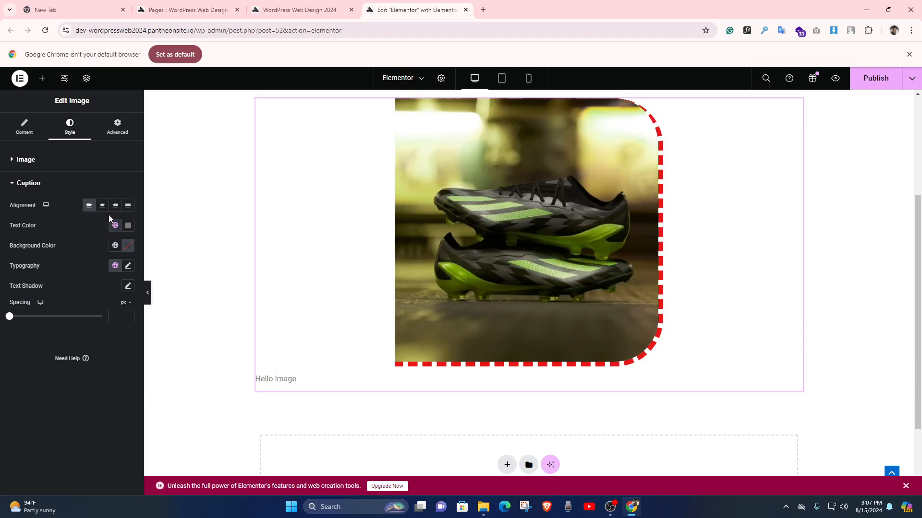
left_click(102, 206)
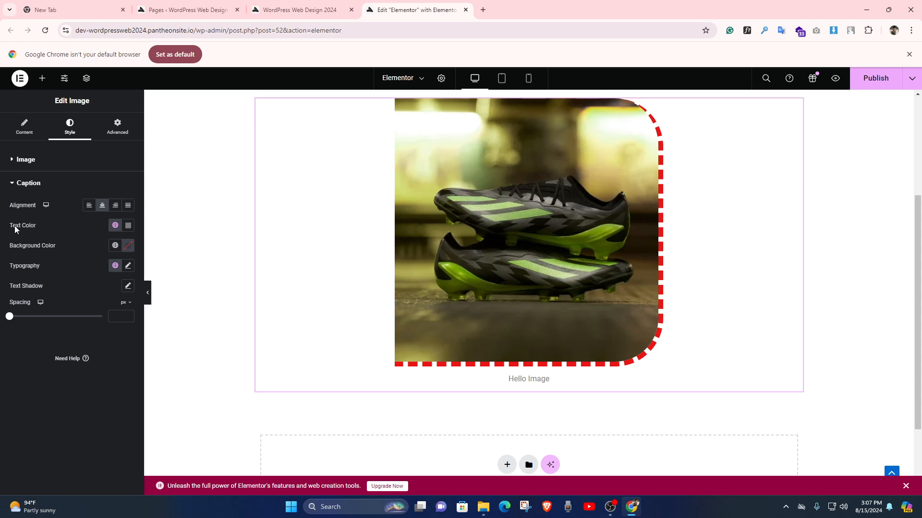
- Set the caption's text color to a custom bright red
left_click(128, 225)
left_click(168, 264)
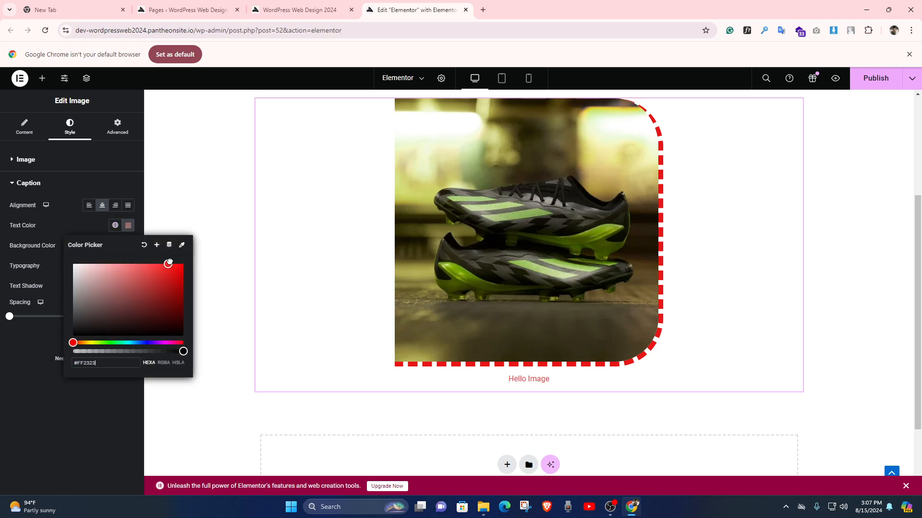
left_click_drag(170, 262, 201, 246)
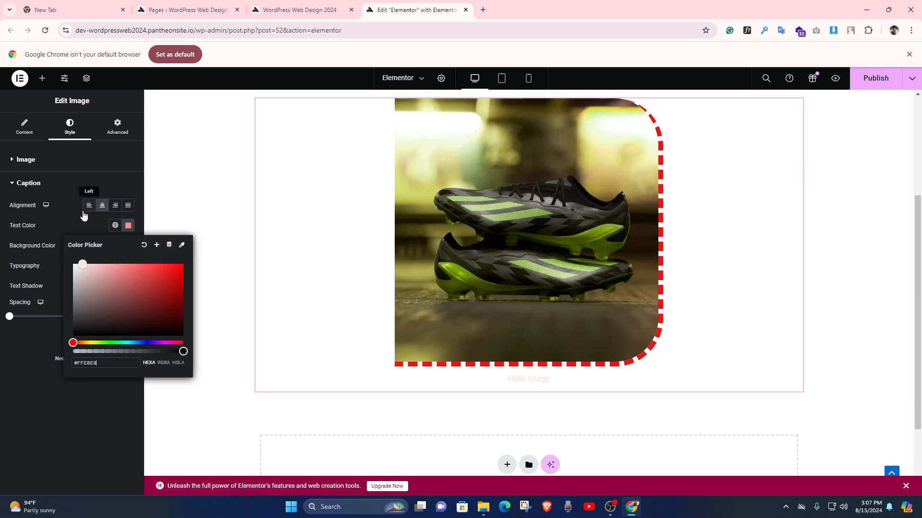
left_click(166, 263)
left_click(73, 203)
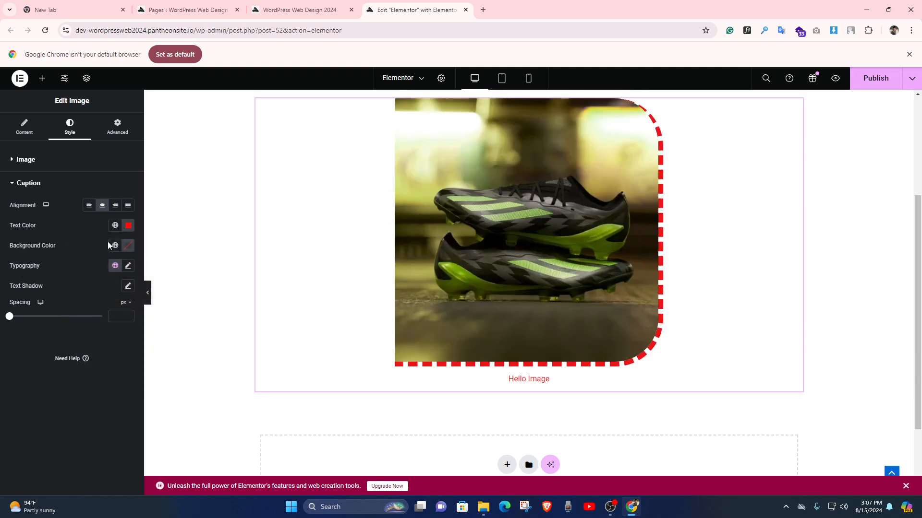
- Try the Primary global color as the caption's background, then clear the background color
left_click(116, 246)
left_click(70, 291)
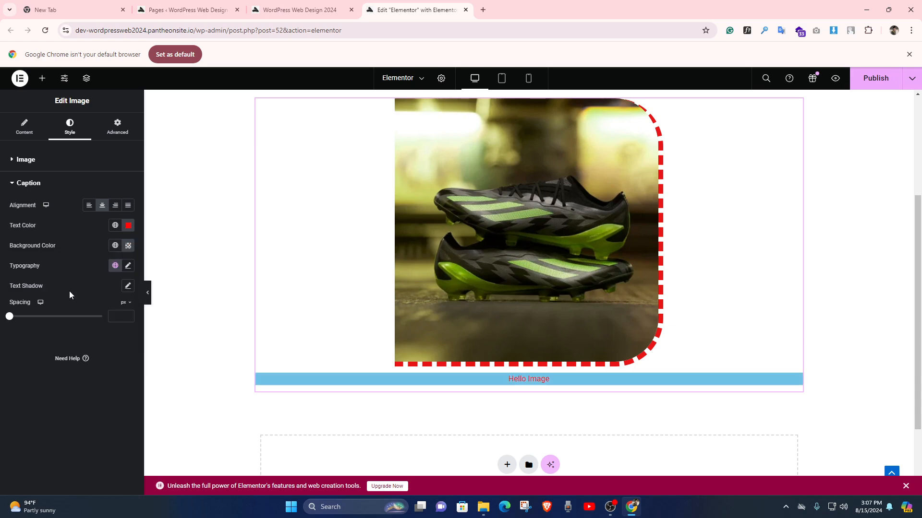
left_click(128, 246)
left_click(144, 265)
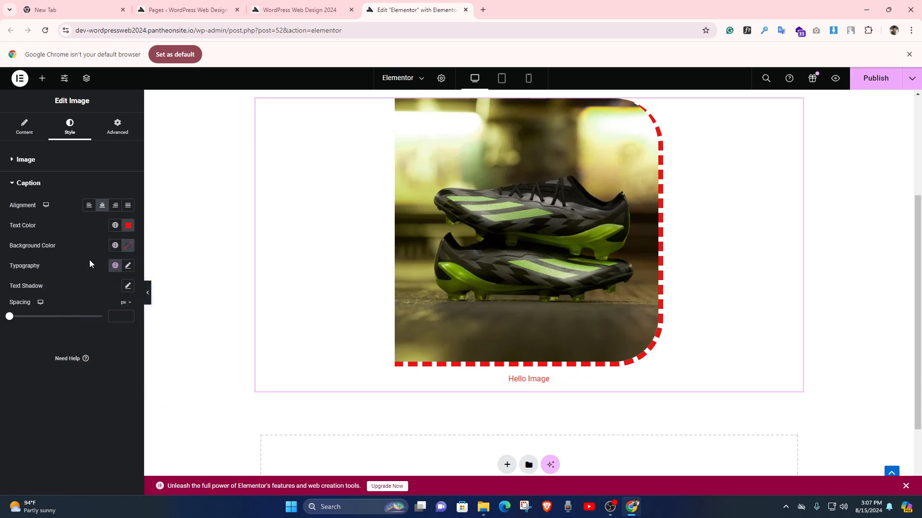
- Set the caption's font family to Poppins and its size to 23 px
left_click(128, 265)
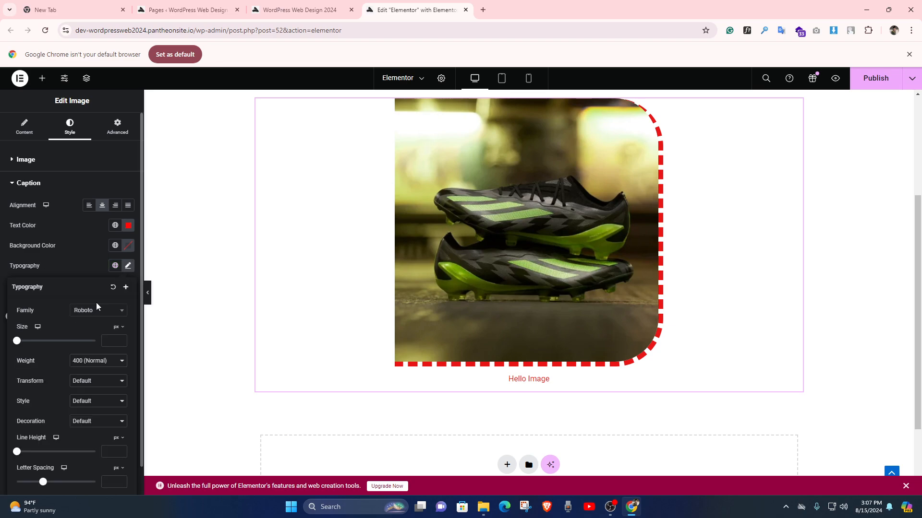
scroll(93, 288, "down", 1)
left_click(85, 285)
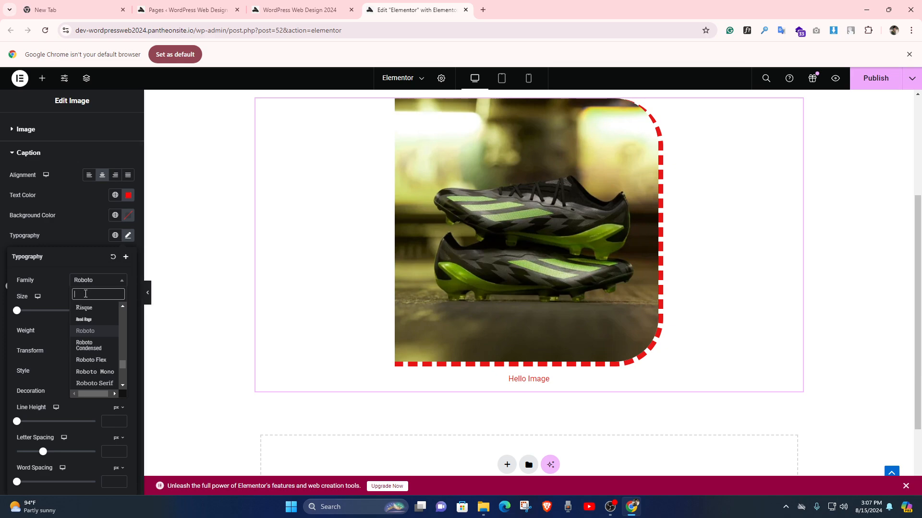
type("pop")
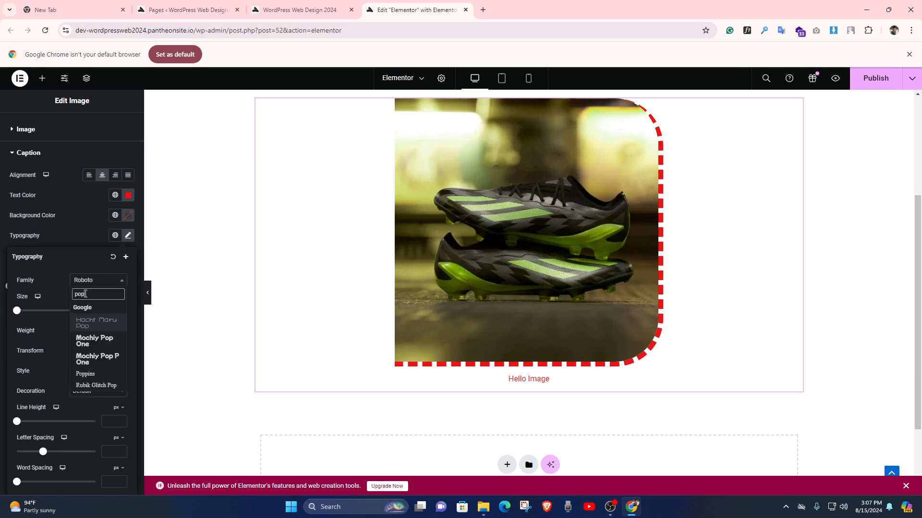
left_click(85, 373)
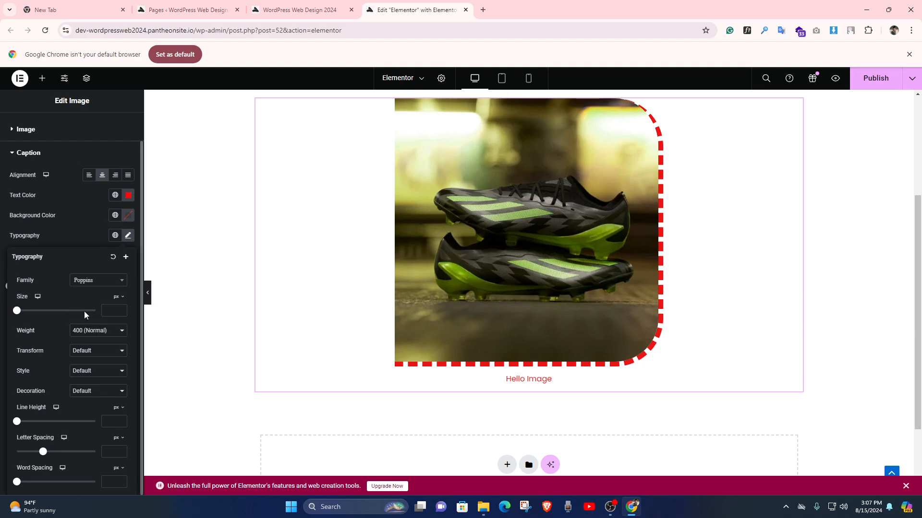
left_click(112, 312)
type("23")
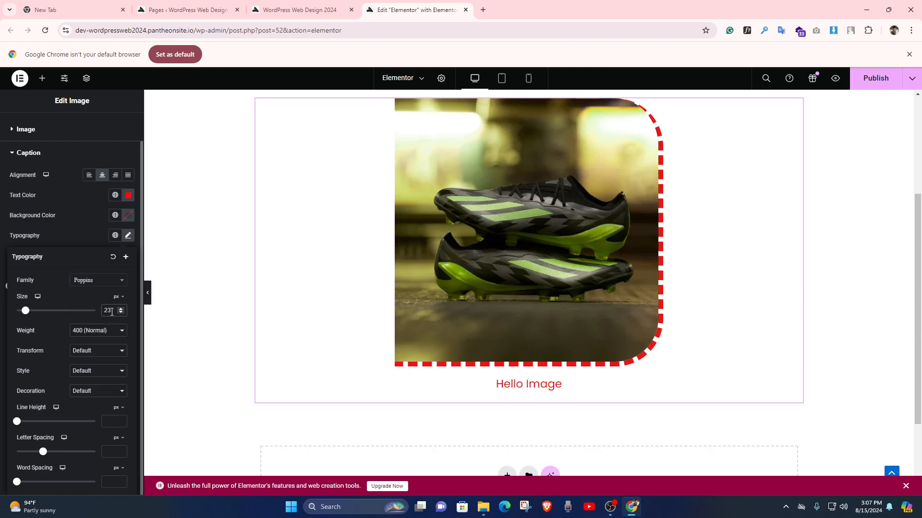
- Set the caption's text transform to Uppercase and its decoration to Underline
left_click(84, 351)
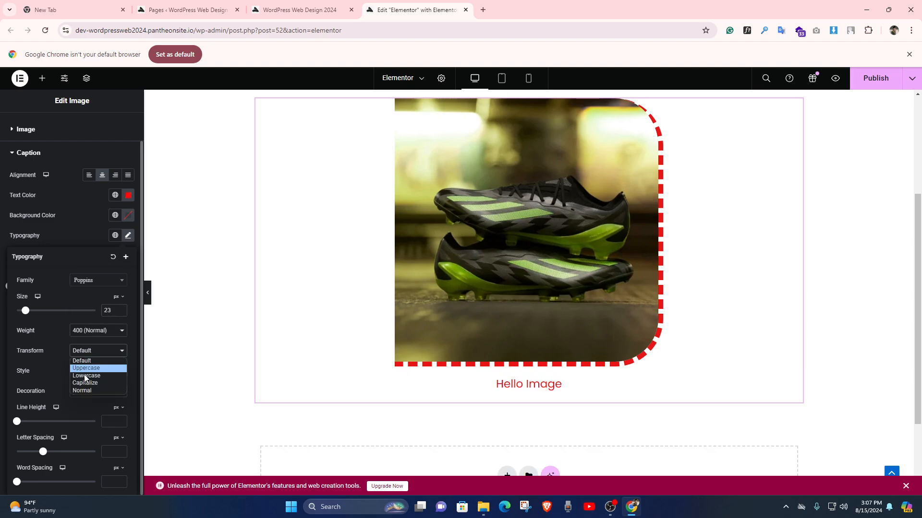
left_click(90, 370)
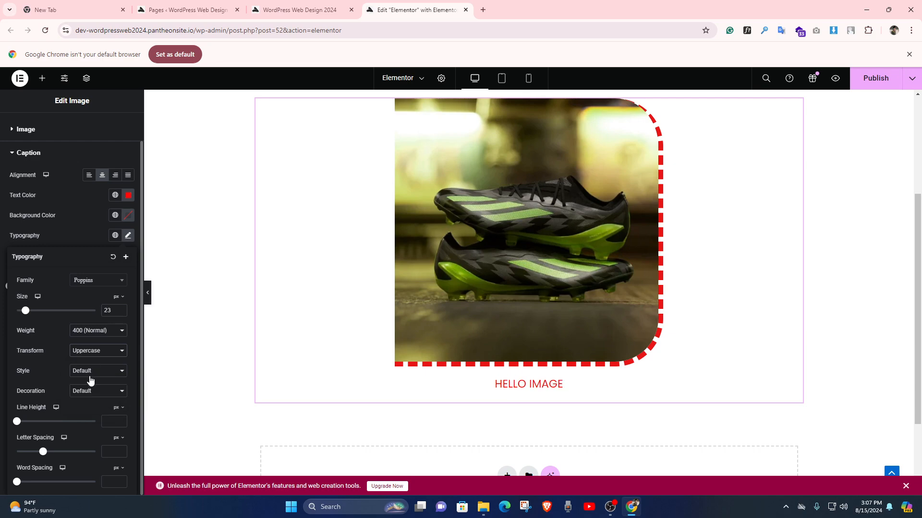
left_click(91, 372)
left_click(90, 380)
left_click(89, 393)
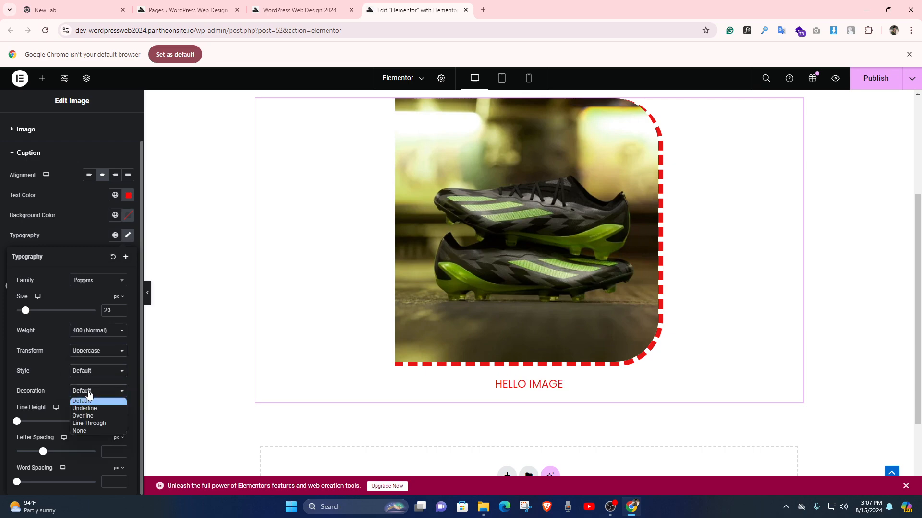
left_click(91, 408)
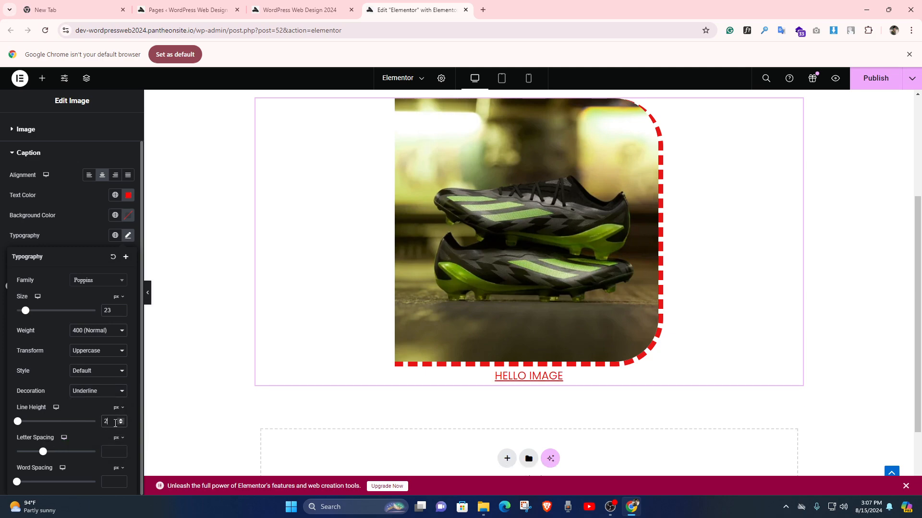
- Set the caption's line height to 27 px and its font weight to 900 (Black)
left_click(115, 423)
type("27")
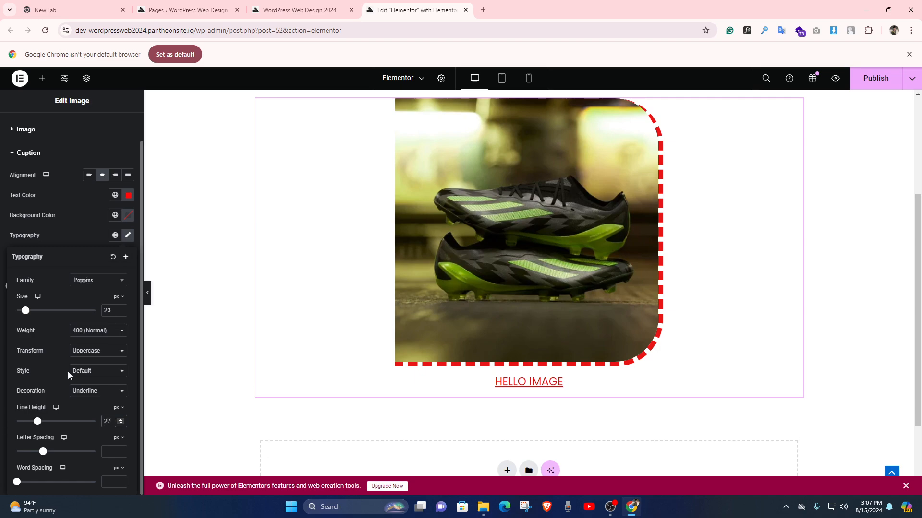
left_click(94, 332)
left_click(91, 400)
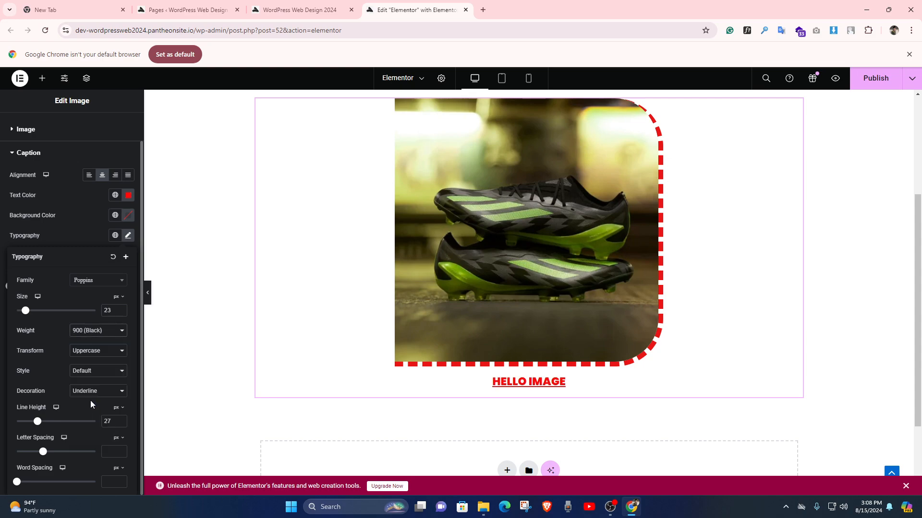
- Close the caption's typography settings and set the caption spacing to 43 px
left_click(73, 211)
scroll(221, 369, "down", 1)
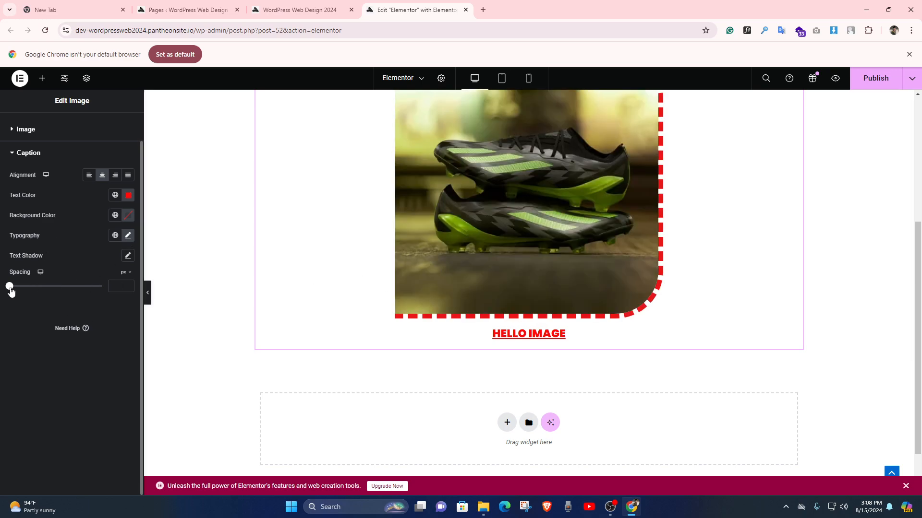
left_click_drag(10, 288, 49, 315)
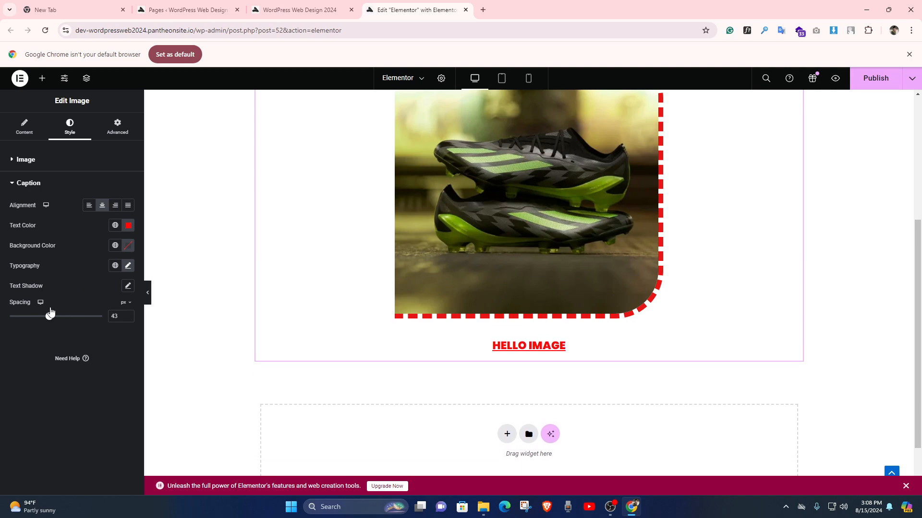
scroll(377, 379, "up", 2)
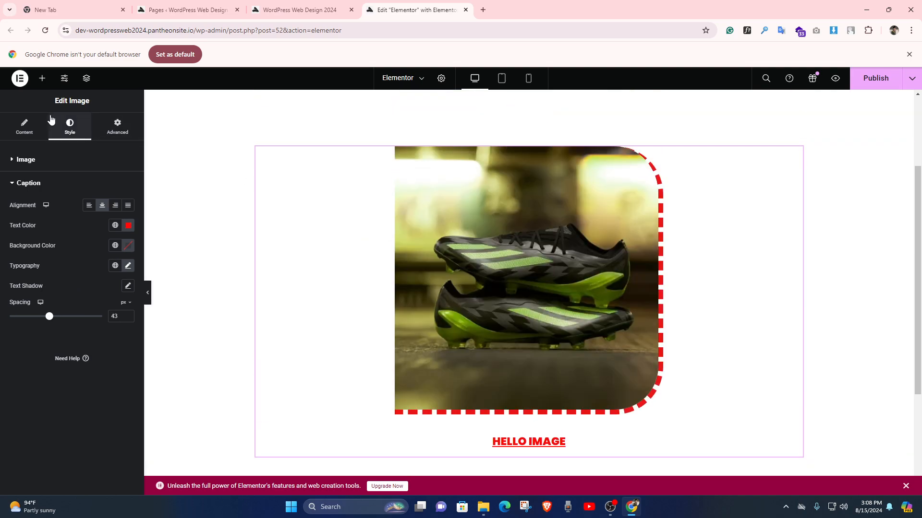
- In the image widget's advanced layout settings, set a linked margin of 50 px on all sides
left_click(30, 137)
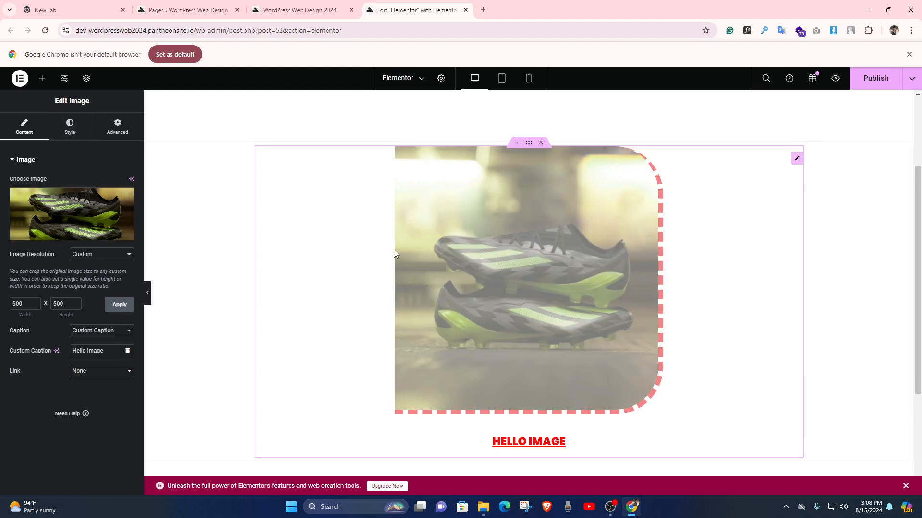
left_click(123, 136)
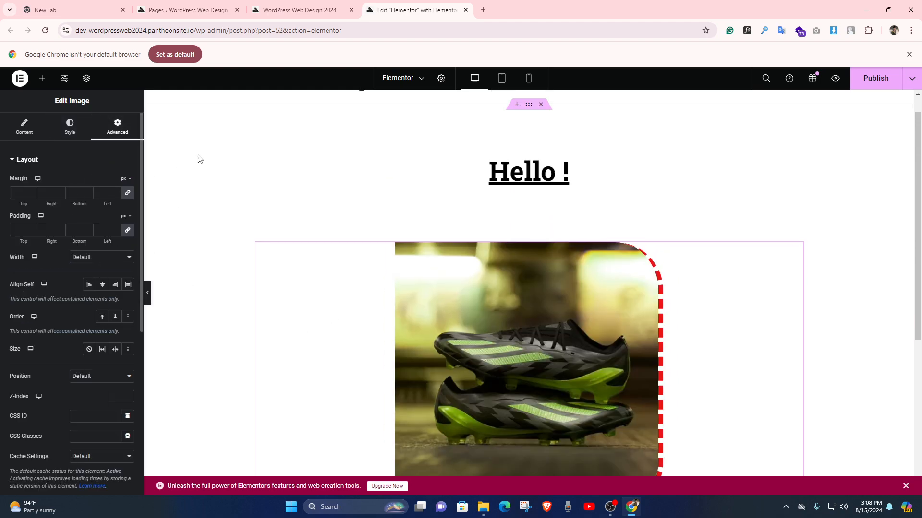
left_click(105, 193)
type("50")
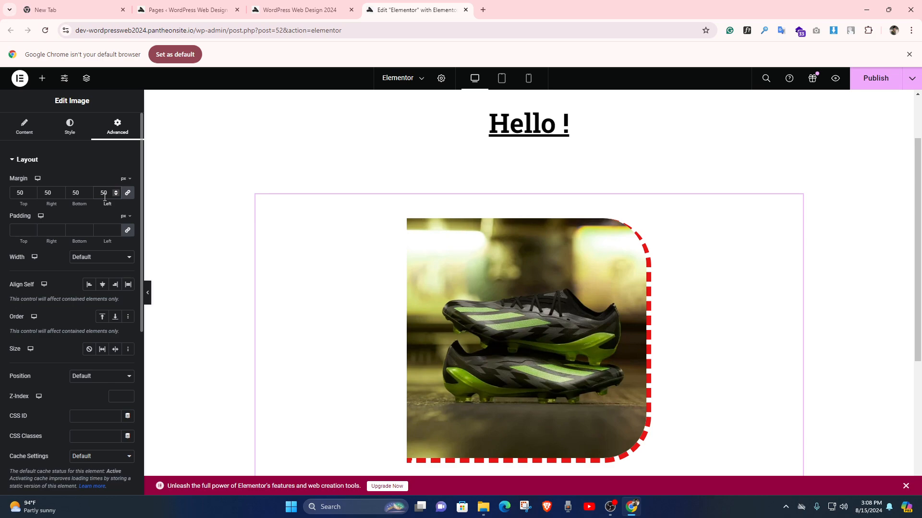
scroll(445, 222, "down", 3)
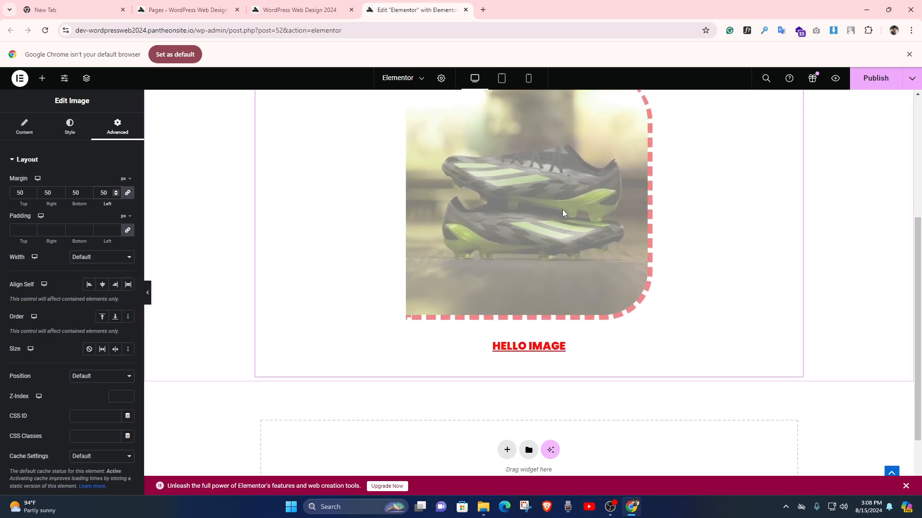
scroll(340, 282, "up", 1)
- Set the image widget's padding to 40 px on all four sides
left_click(75, 231)
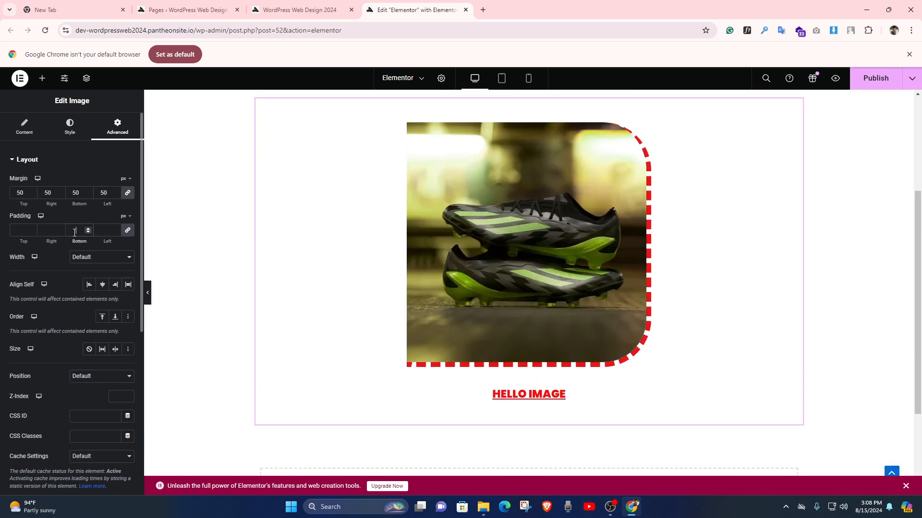
type("40")
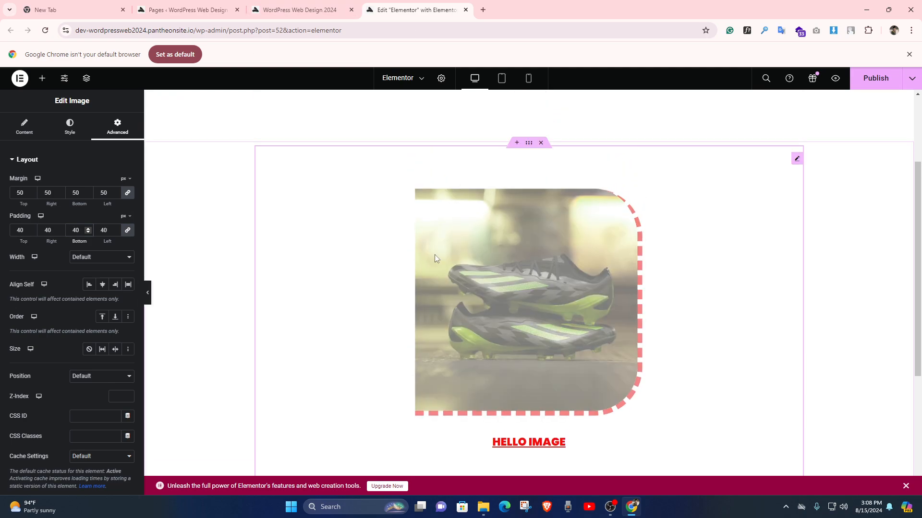
scroll(434, 259, "down", 1)
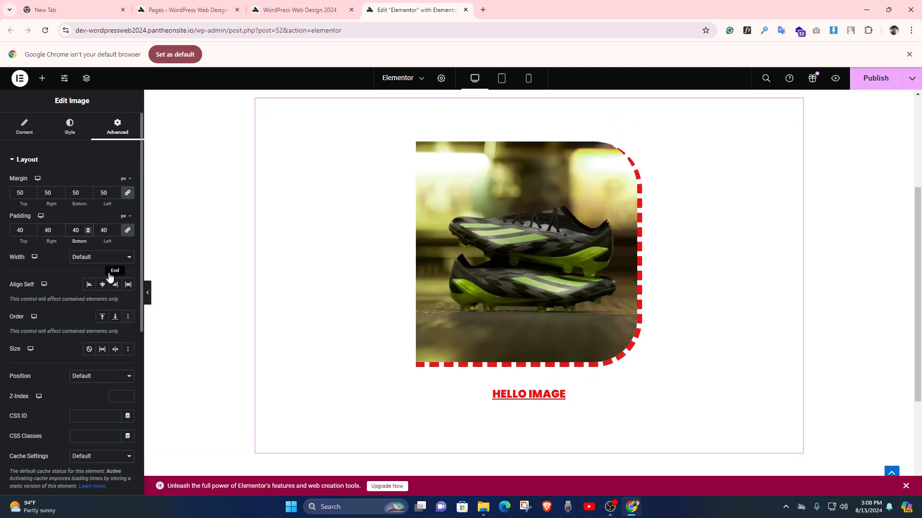
- Review the image widget's spacing against the heading and the rest of the page
scroll(321, 292, "up", 3)
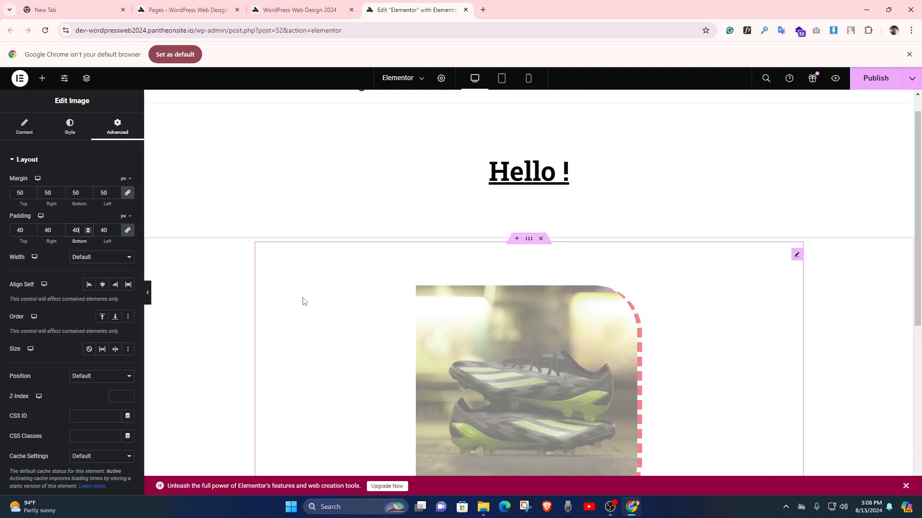
scroll(304, 301, "down", 3)
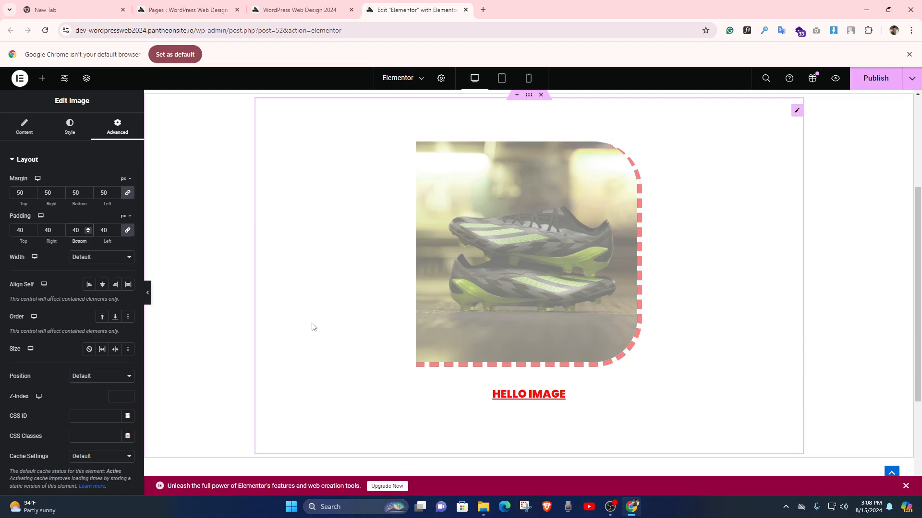
scroll(313, 327, "up", 1)
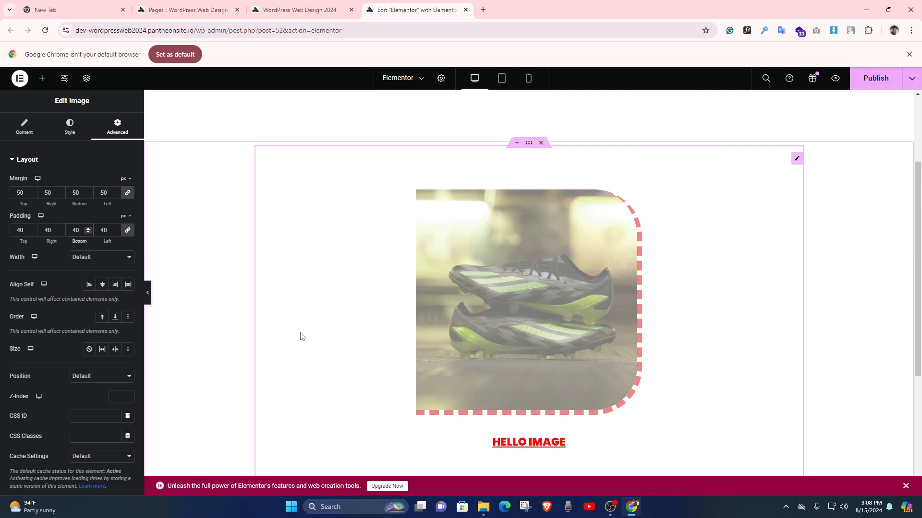
scroll(302, 336, "down", 1)
scroll(291, 335, "up", 2)
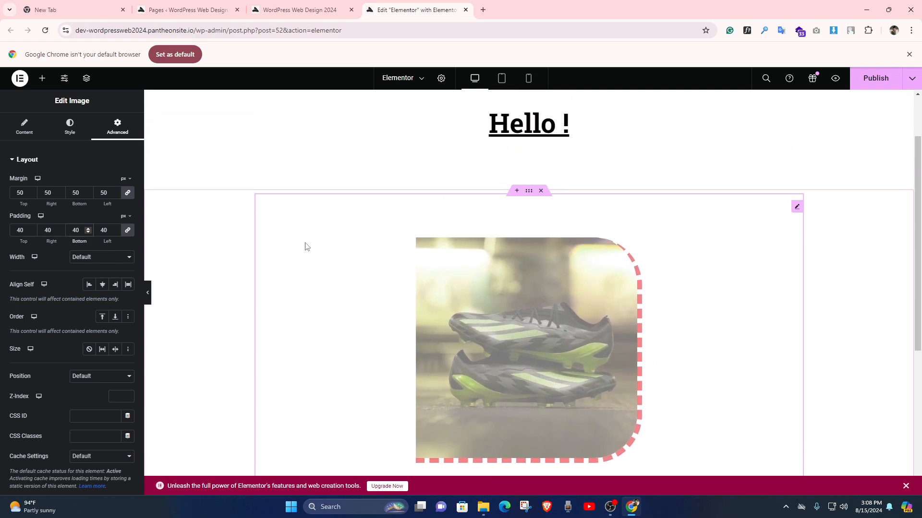
scroll(297, 242, "down", 1)
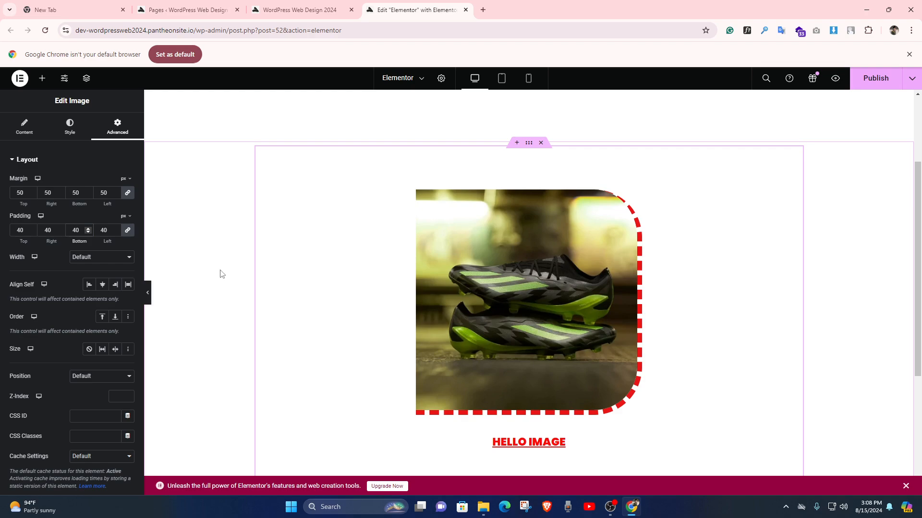
scroll(268, 323, "down", 4)
scroll(307, 317, "up", 3)
scroll(307, 317, "up", 3)
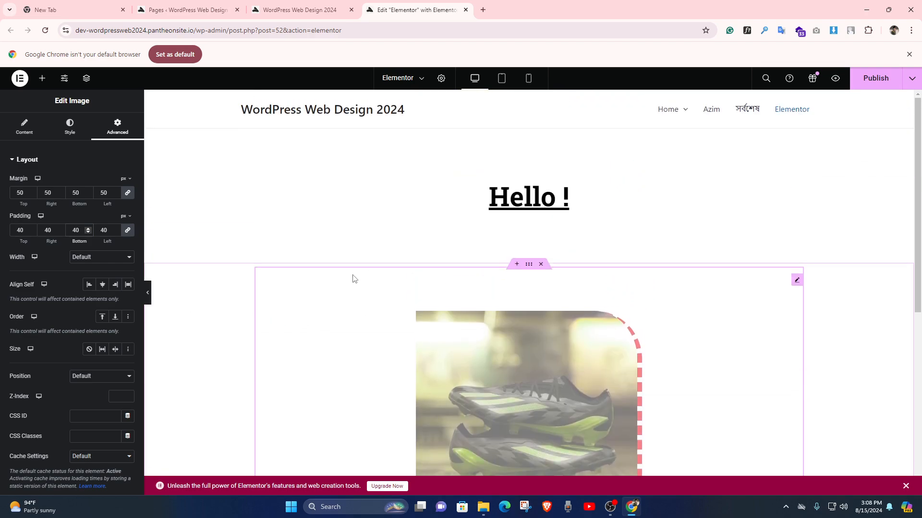
- Check the image's content settings, then open the widget library and look through the Basic and Pro widgets
left_click(27, 127)
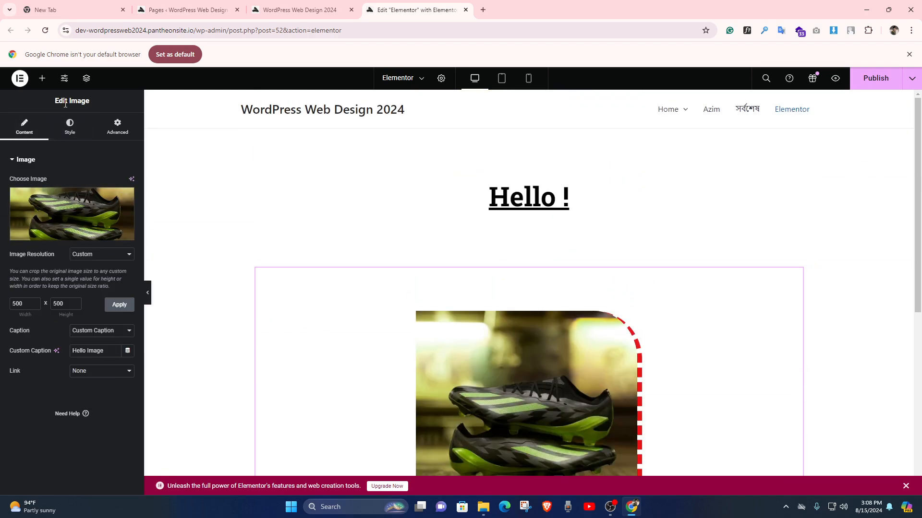
left_click(42, 78)
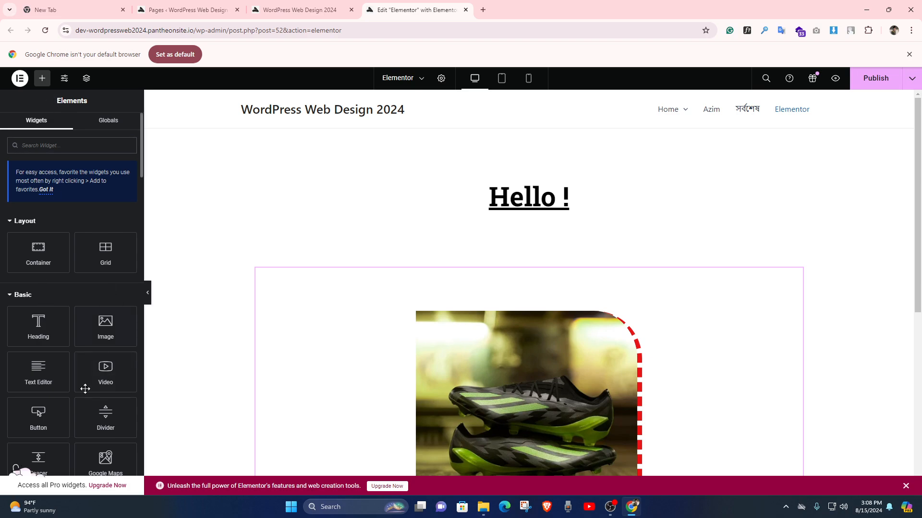
scroll(85, 388, "down", 1)
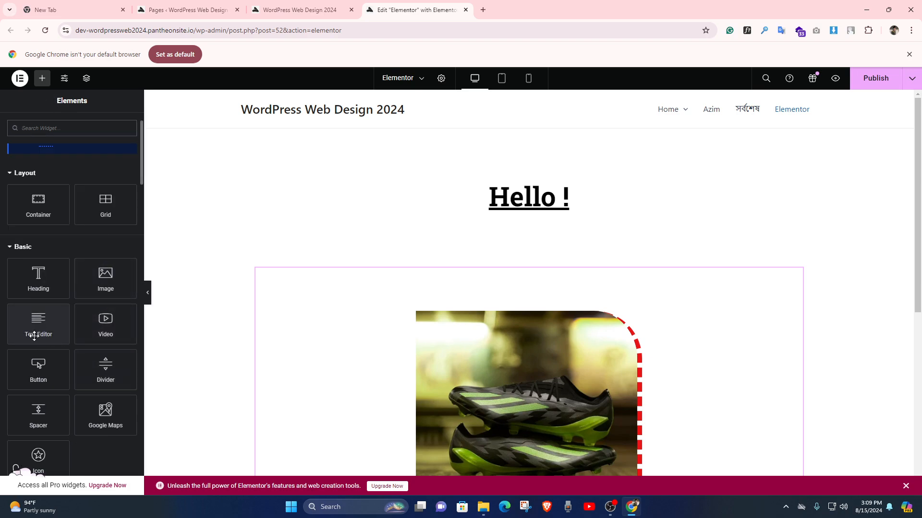
scroll(111, 336, "down", 6)
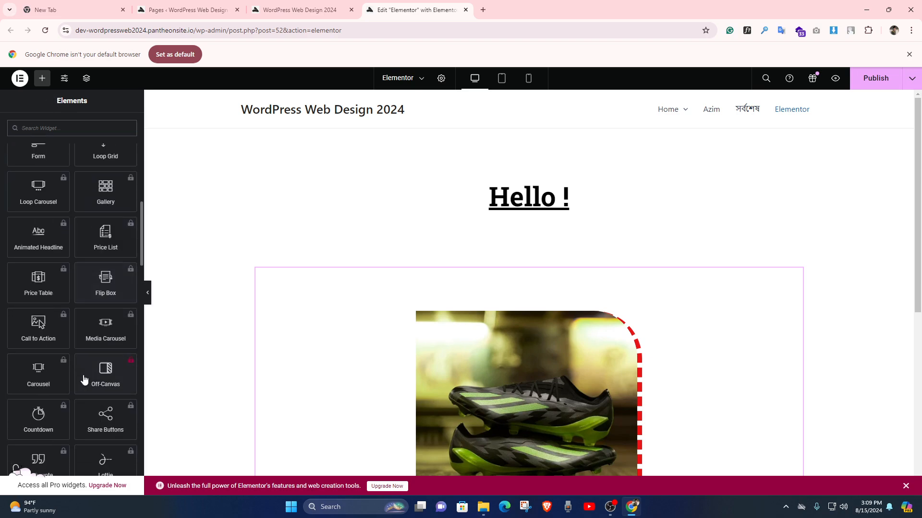
scroll(88, 374, "up", 4)
scroll(576, 288, "down", 3)
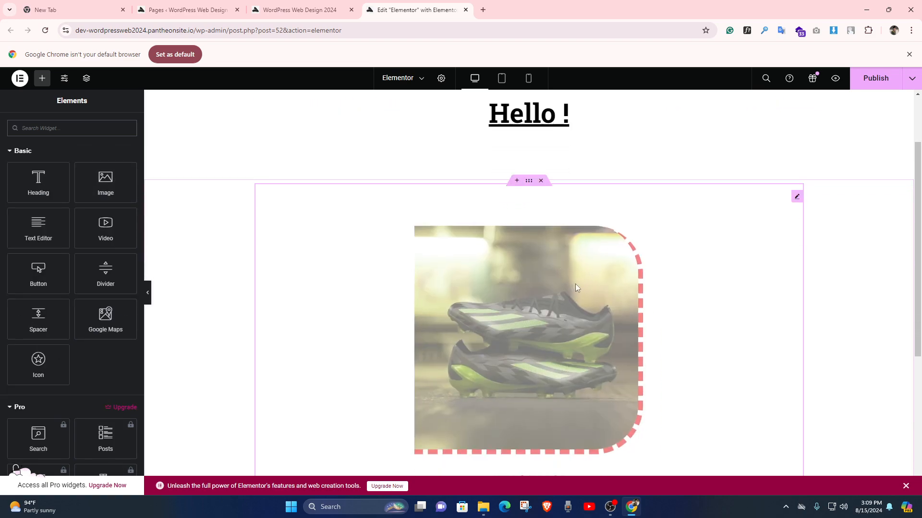
- Publish the page and check the heading and image in the editor preview
left_click(867, 84)
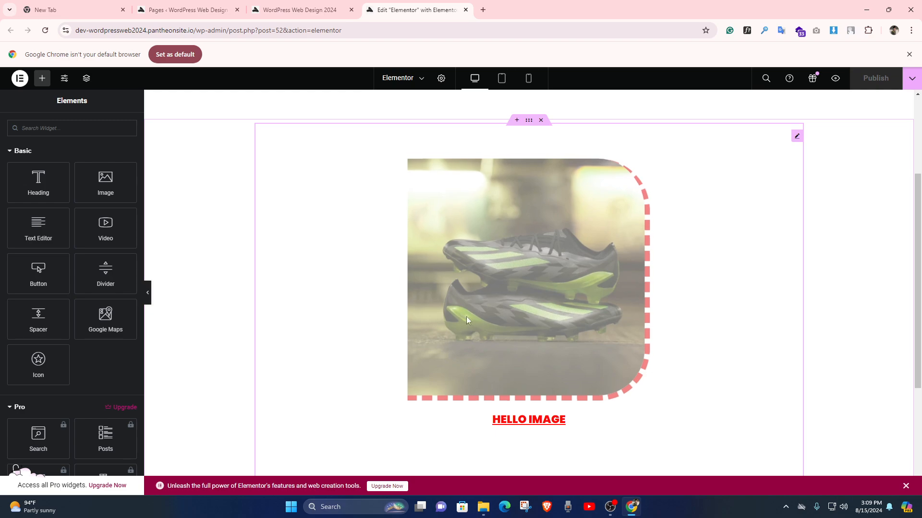
scroll(475, 288, "up", 3)
scroll(518, 209, "down", 1)
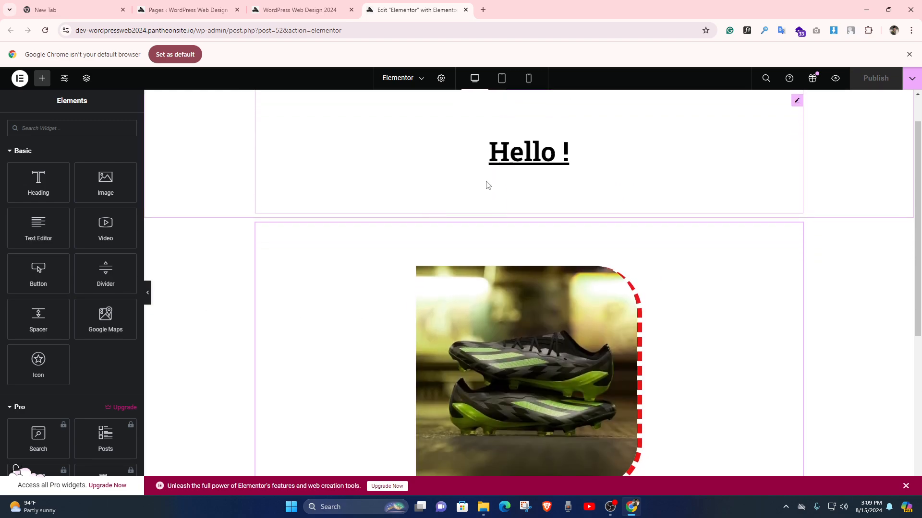
scroll(494, 216, "up", 1)
scroll(497, 245, "down", 3)
scroll(347, 252, "down", 2)
- Browse the widget library through the Pro, General and Link In Bio sections and return to the Basic widgets
scroll(80, 315, "down", 2)
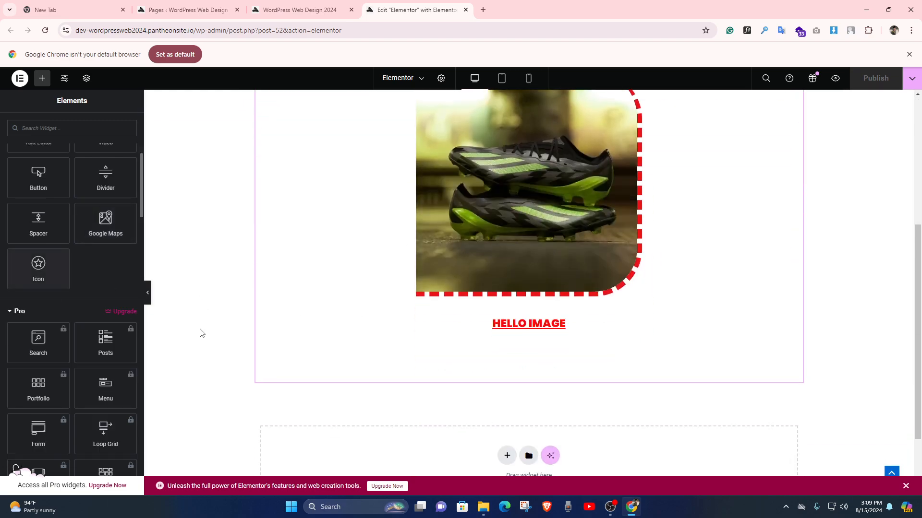
scroll(485, 393, "down", 2)
scroll(63, 301, "up", 2)
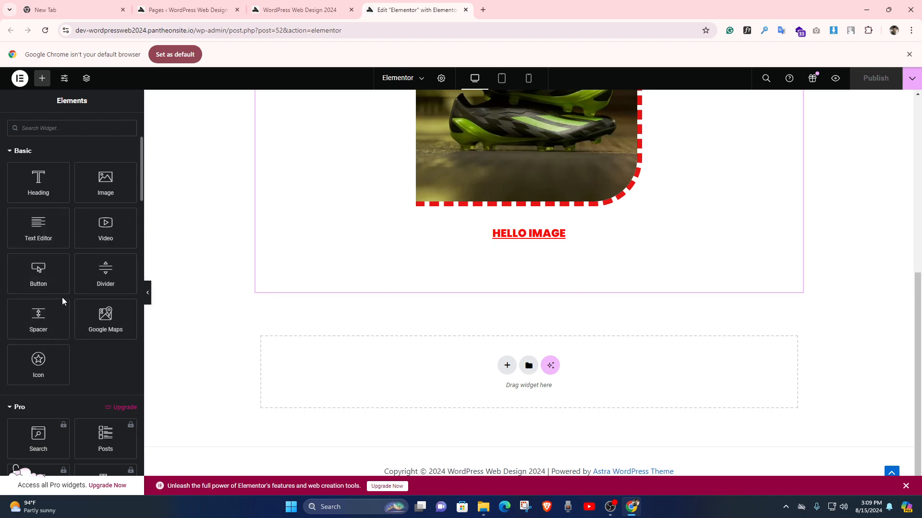
scroll(80, 347, "down", 20)
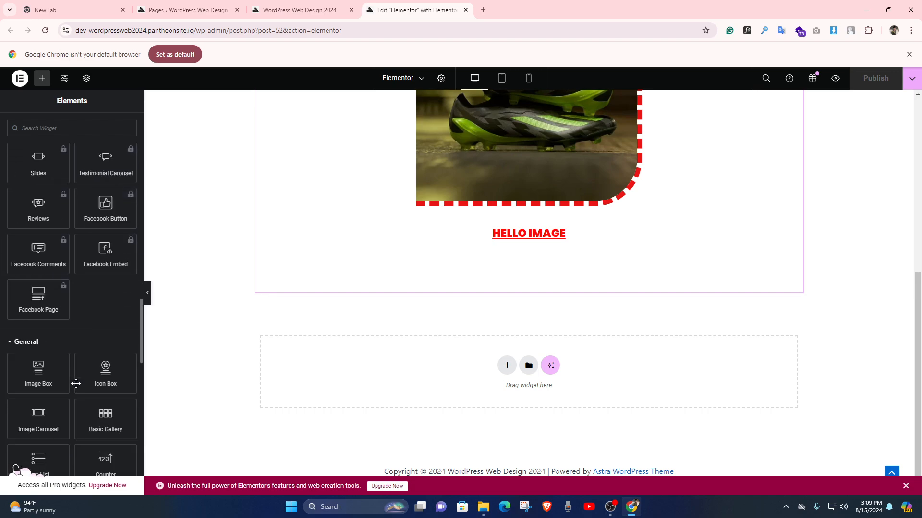
scroll(77, 387, "down", 7)
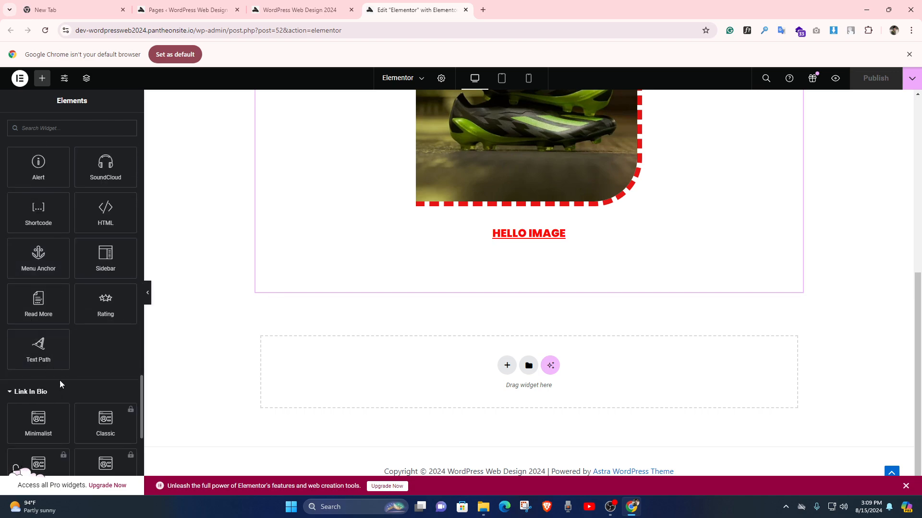
scroll(78, 187, "up", 15)
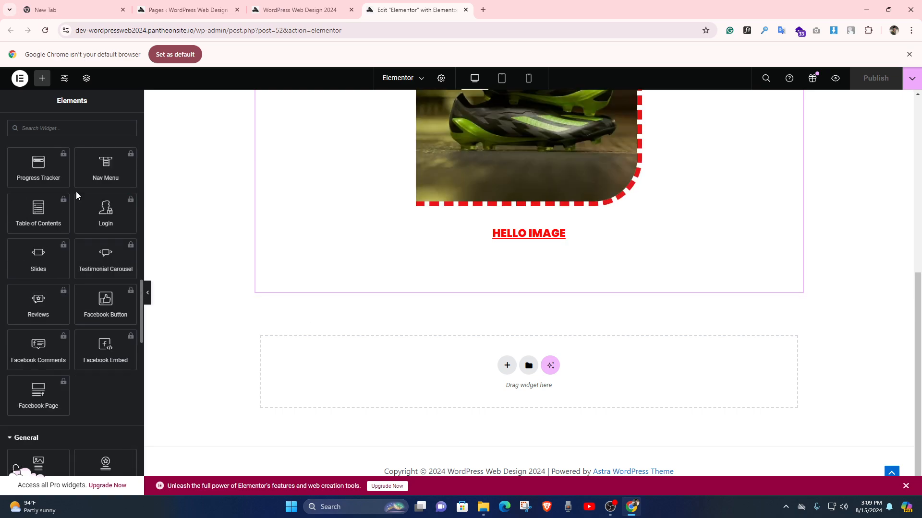
scroll(76, 192, "up", 10)
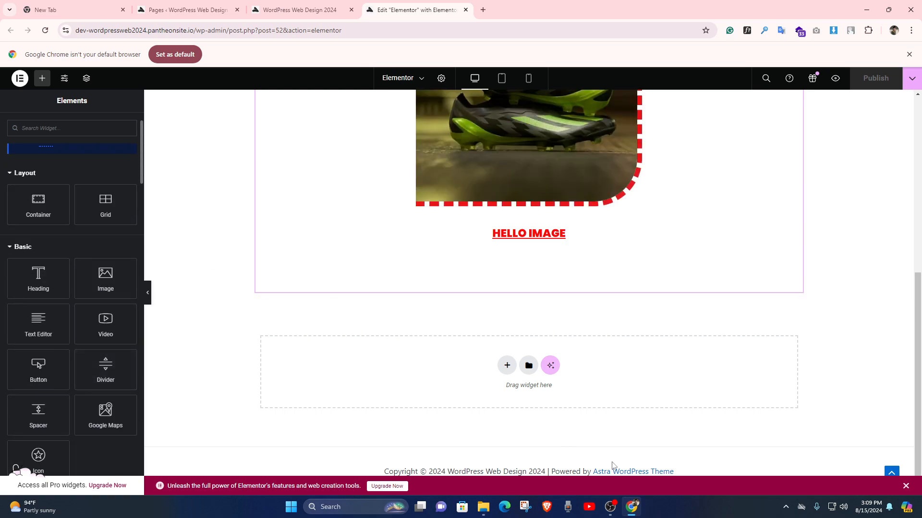